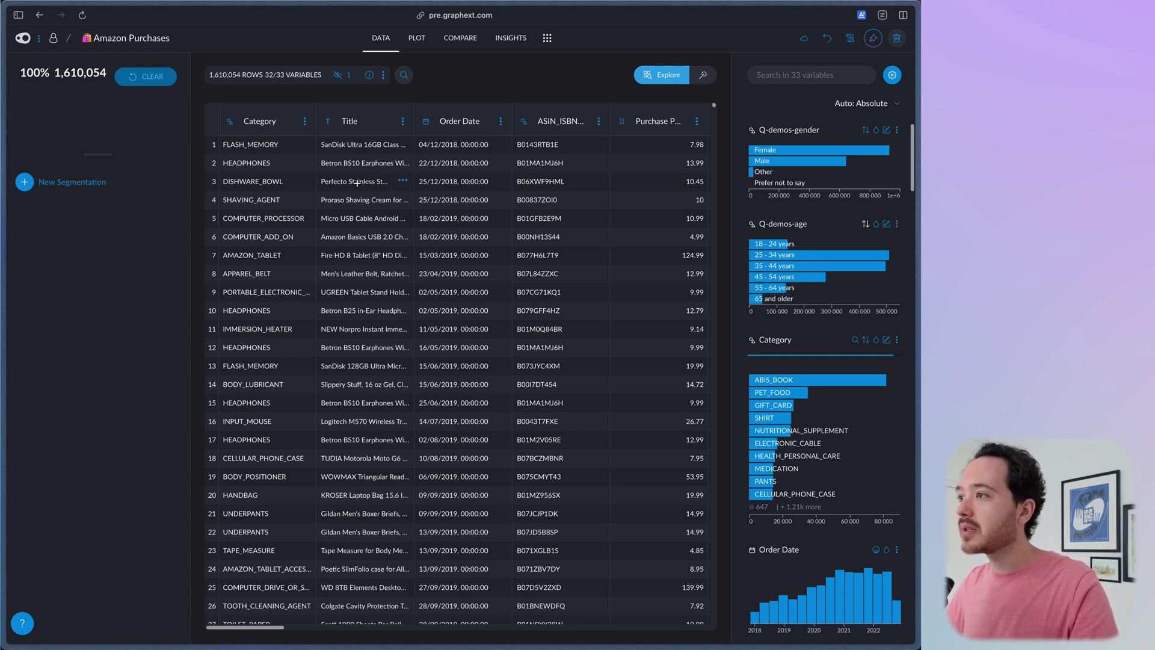
# Pin the Q-demos-gender chart as a column beside the table.
pyautogui.hscroll(2, 368, 182)
pyautogui.hscroll(3, 507, 206)
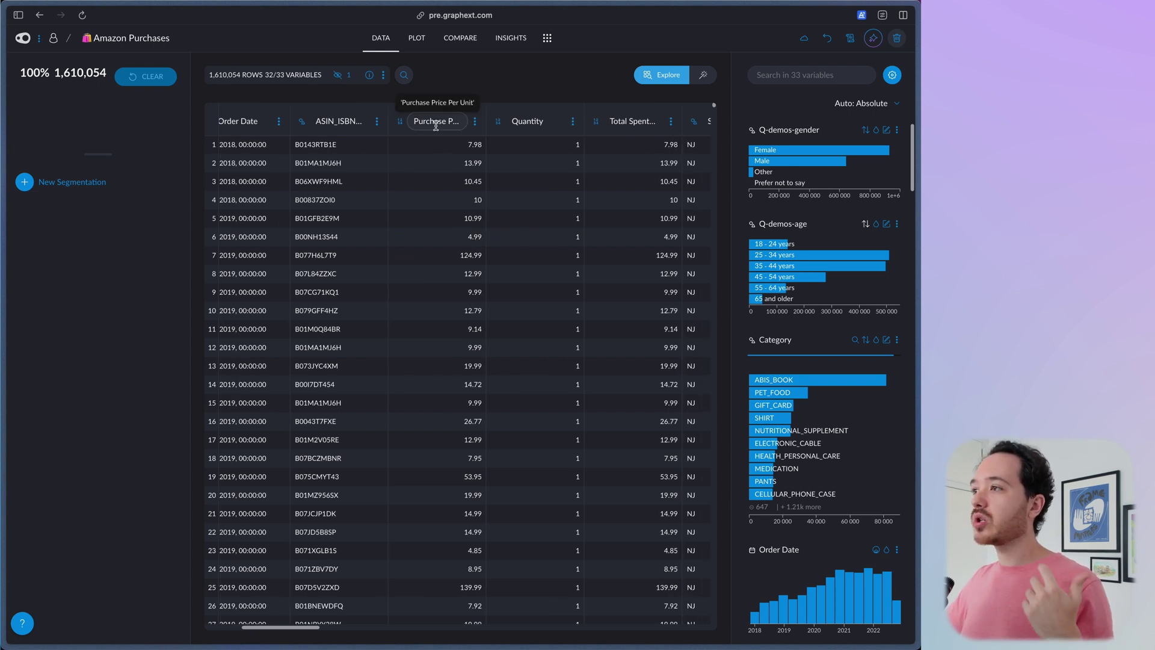
pyautogui.hscroll(4, 478, 234)
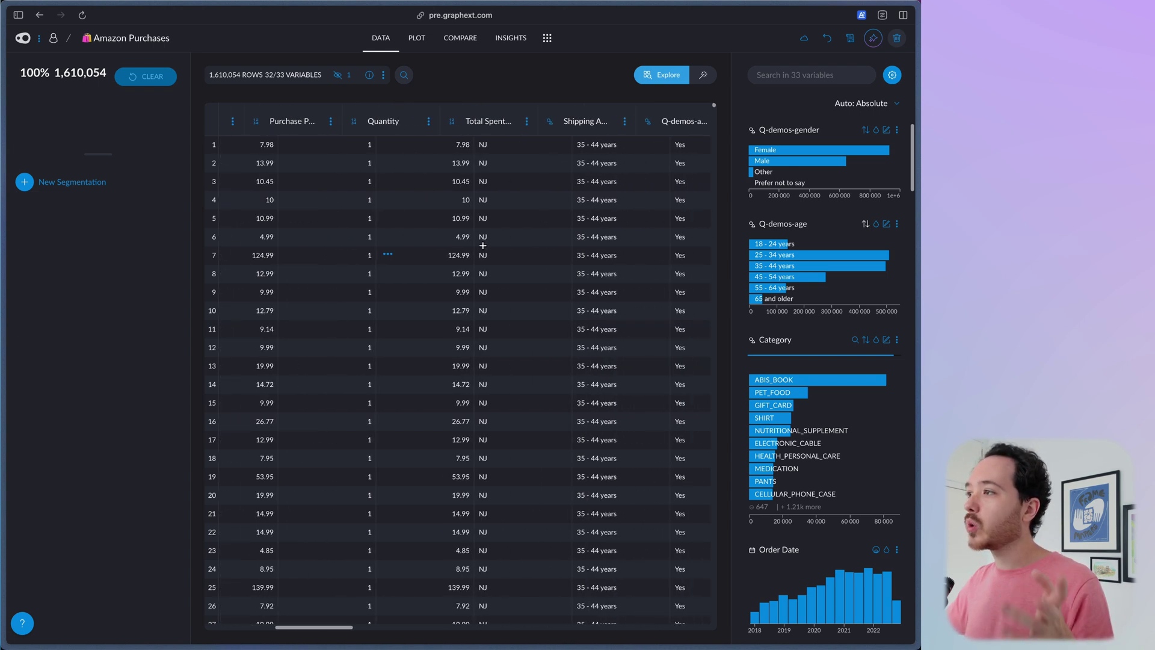
pyautogui.hscroll(3, 476, 244)
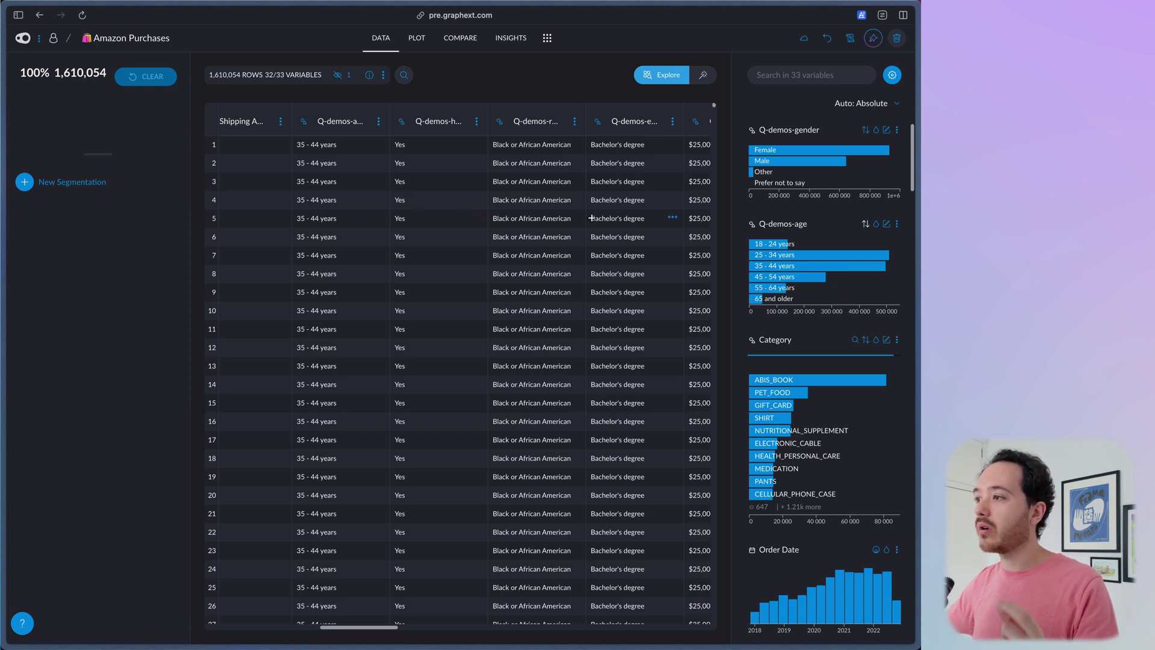
pyautogui.hscroll(5, 440, 269)
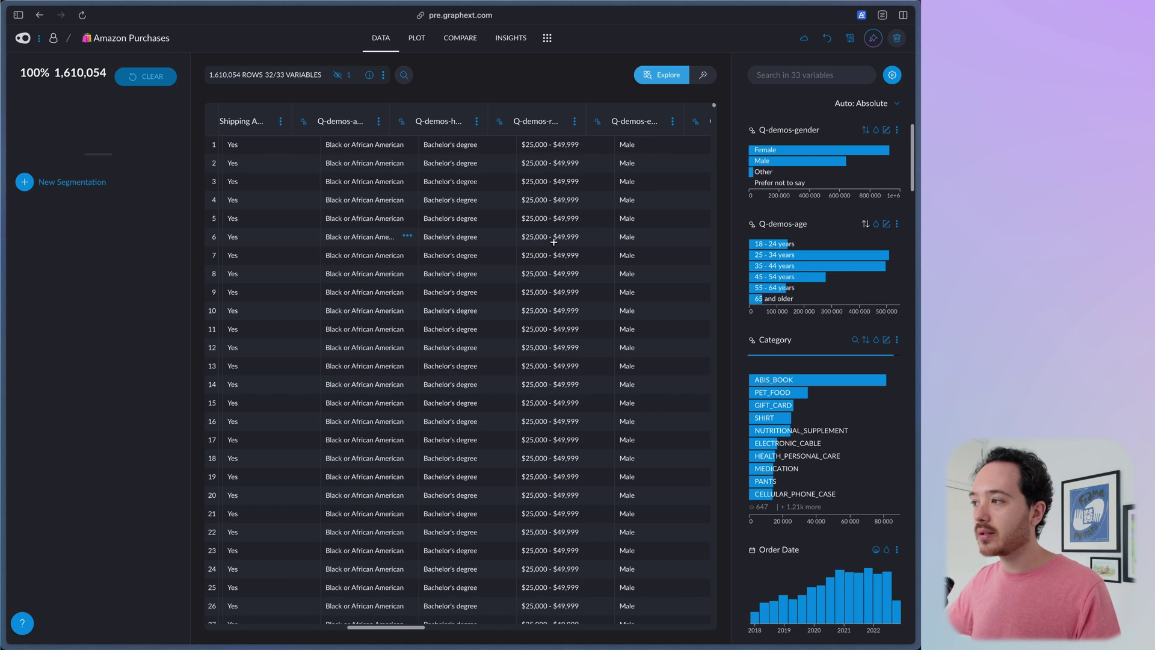
pyautogui.hscroll(-3, 440, 268)
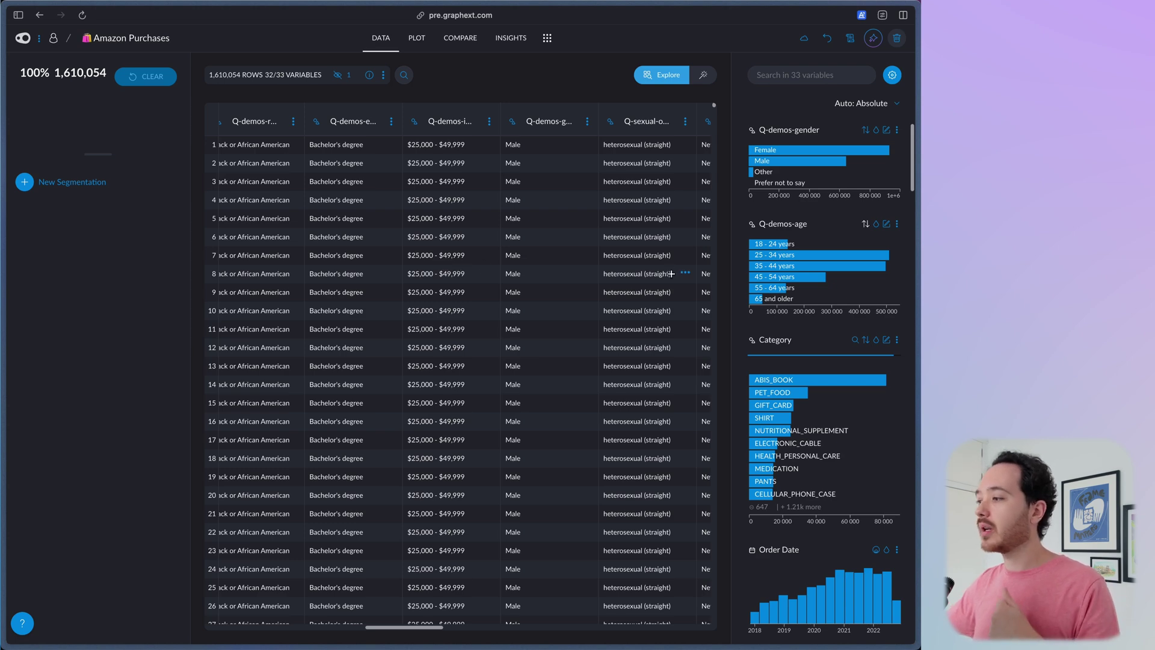
pyautogui.hscroll(-5, 503, 286)
pyautogui.hscroll(-6, 503, 286)
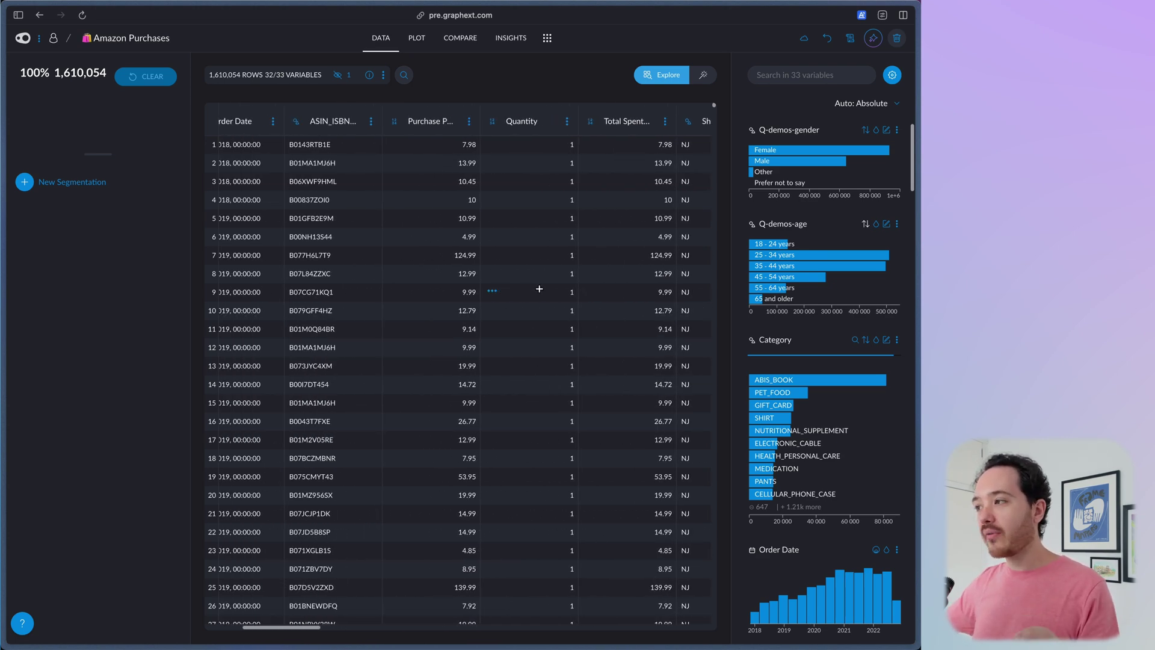
pyautogui.scroll(-6, 837, 260)
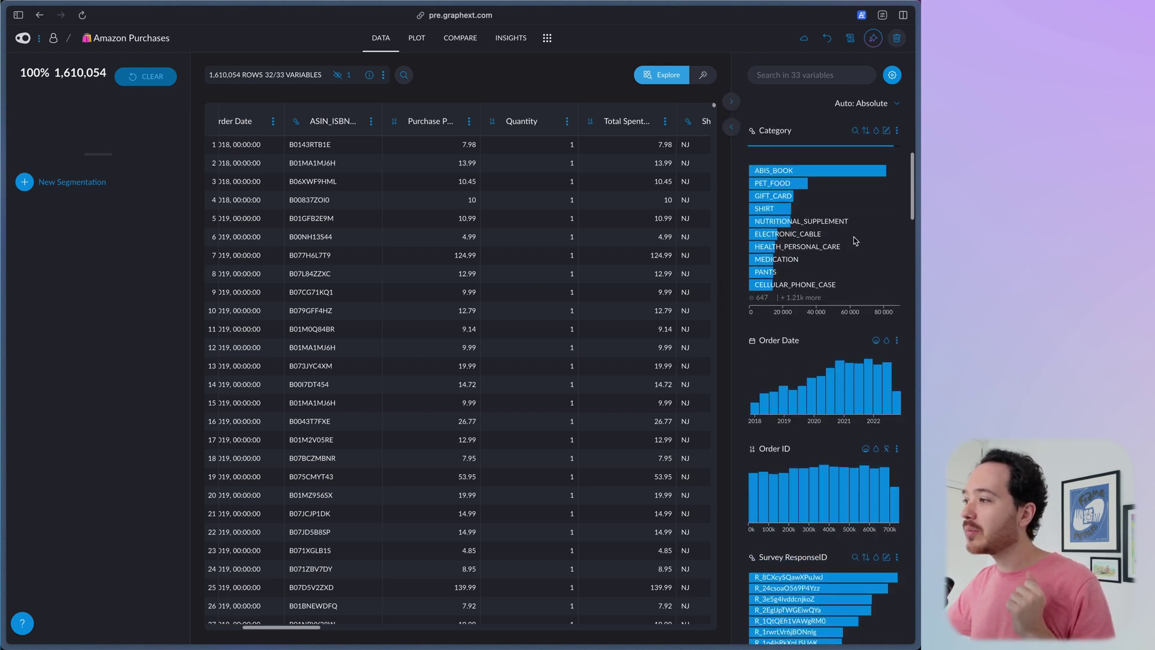
pyautogui.scroll(6, 849, 255)
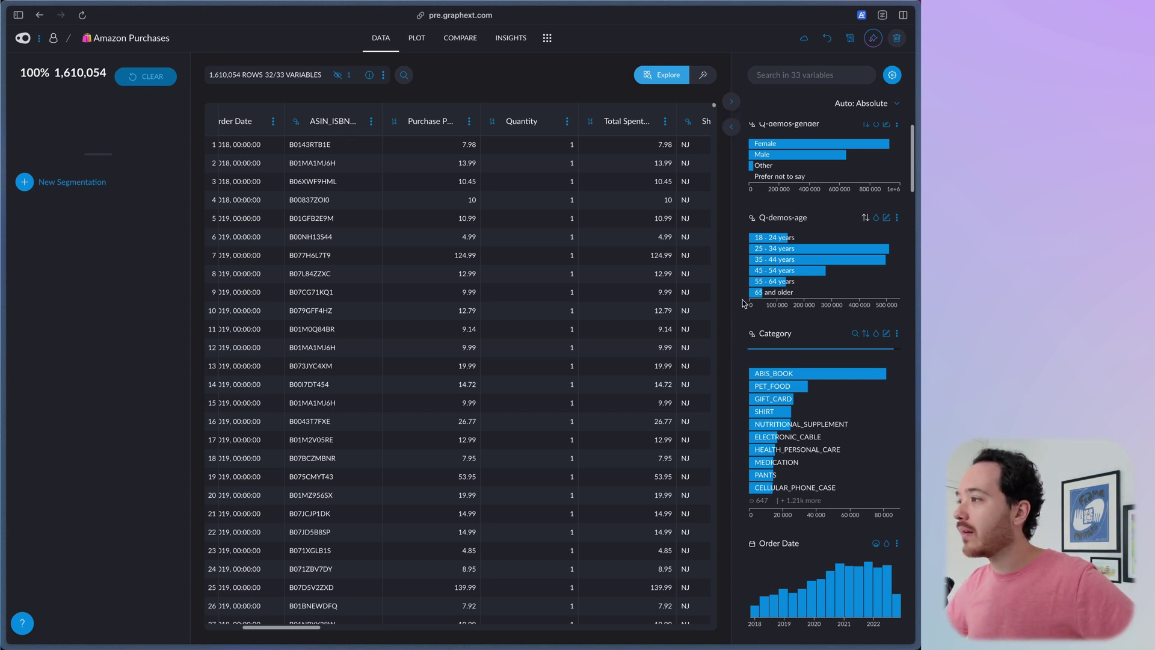
pyautogui.scroll(1, 742, 299)
pyautogui.moveTo(759, 282)
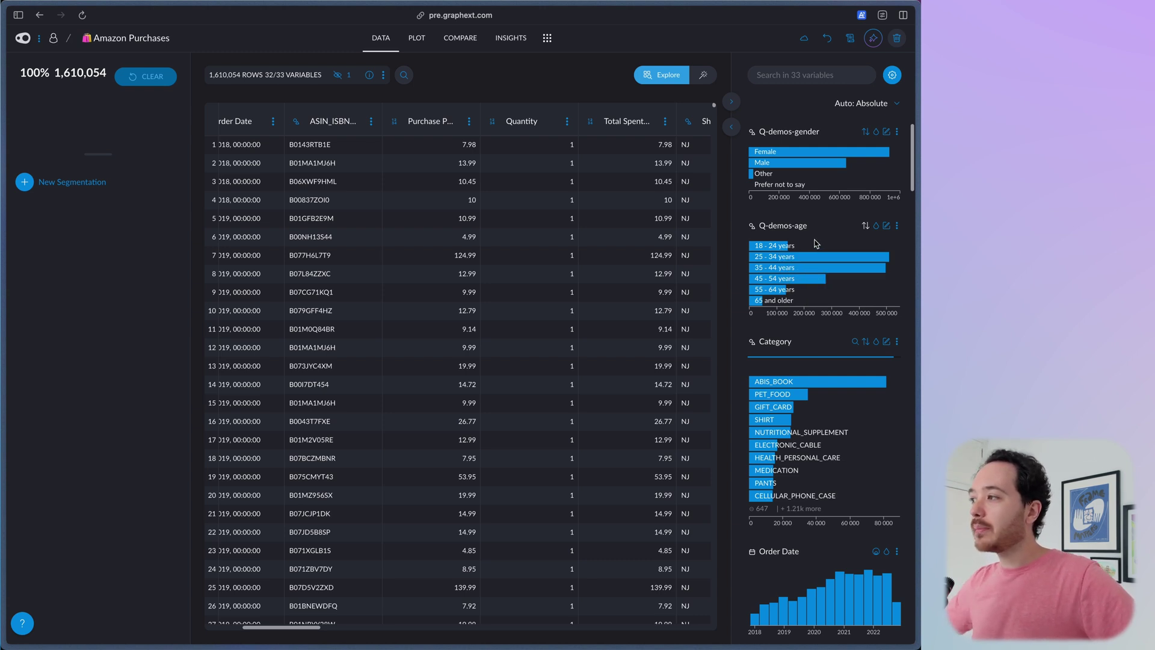
pyautogui.moveTo(807, 262)
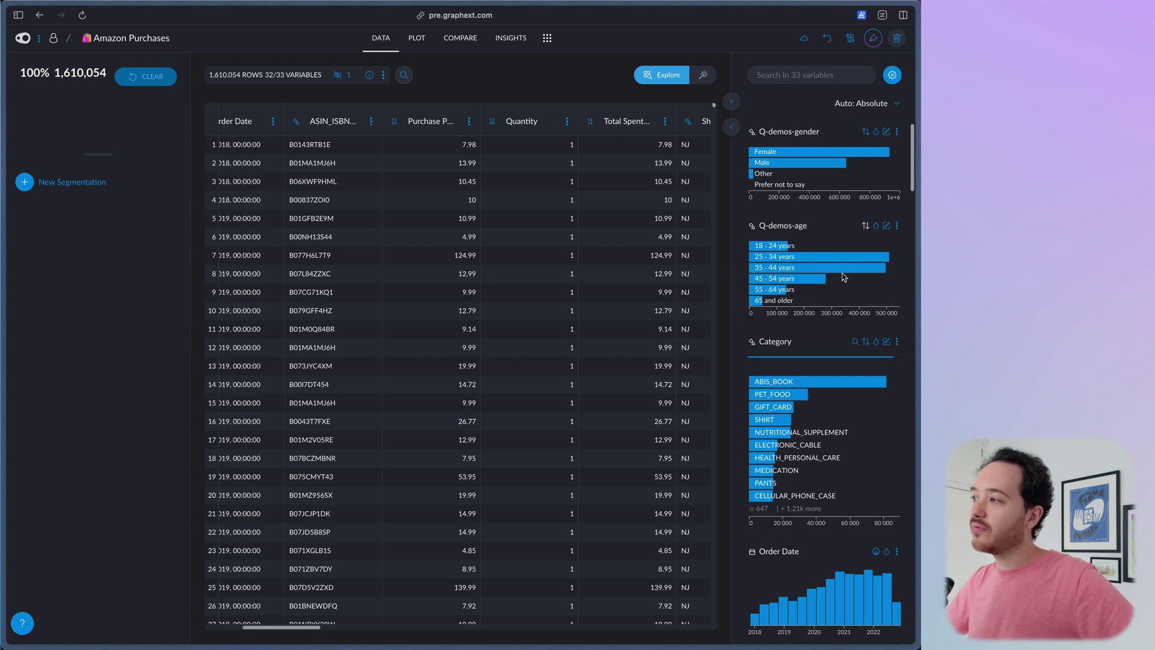
pyautogui.moveTo(860, 275)
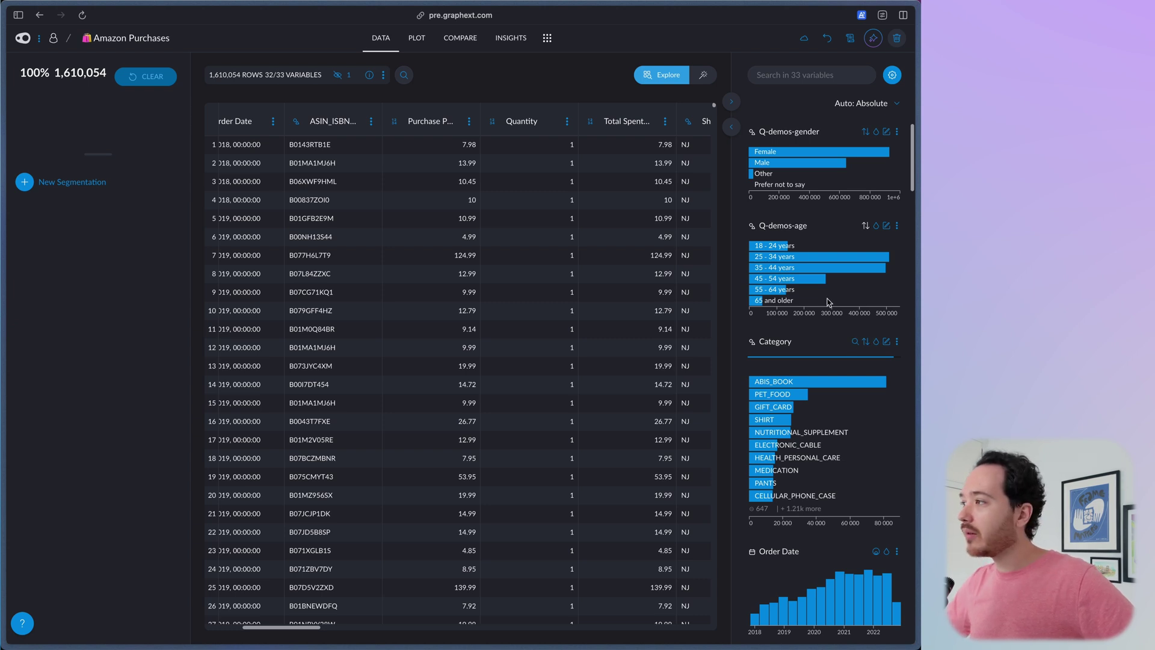
pyautogui.click(895, 133)
pyautogui.click(859, 209)
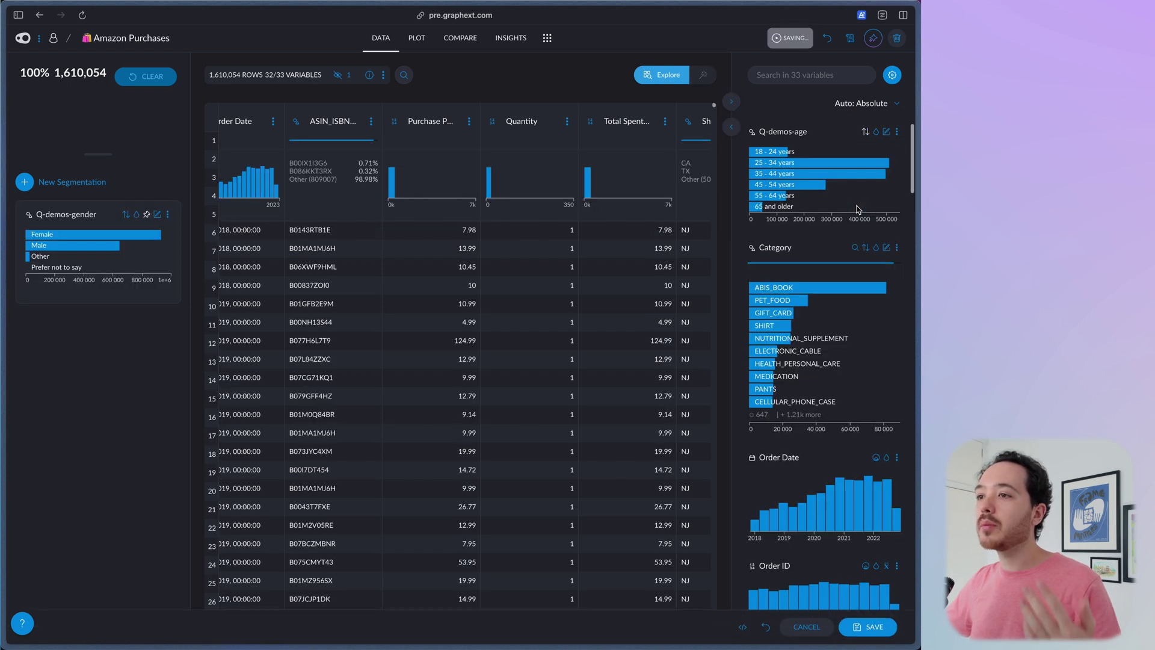
# Pin the Q-demos-age and Category charts beside the table as well.
pyautogui.moveTo(836, 260)
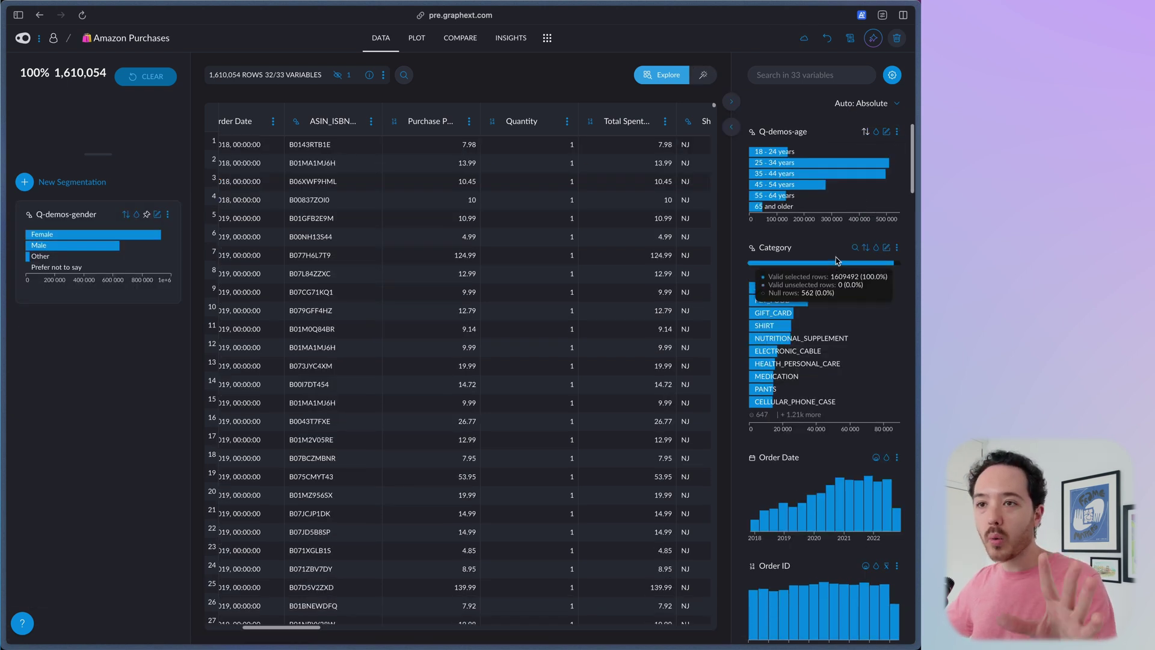
pyautogui.click(896, 131)
pyautogui.click(860, 208)
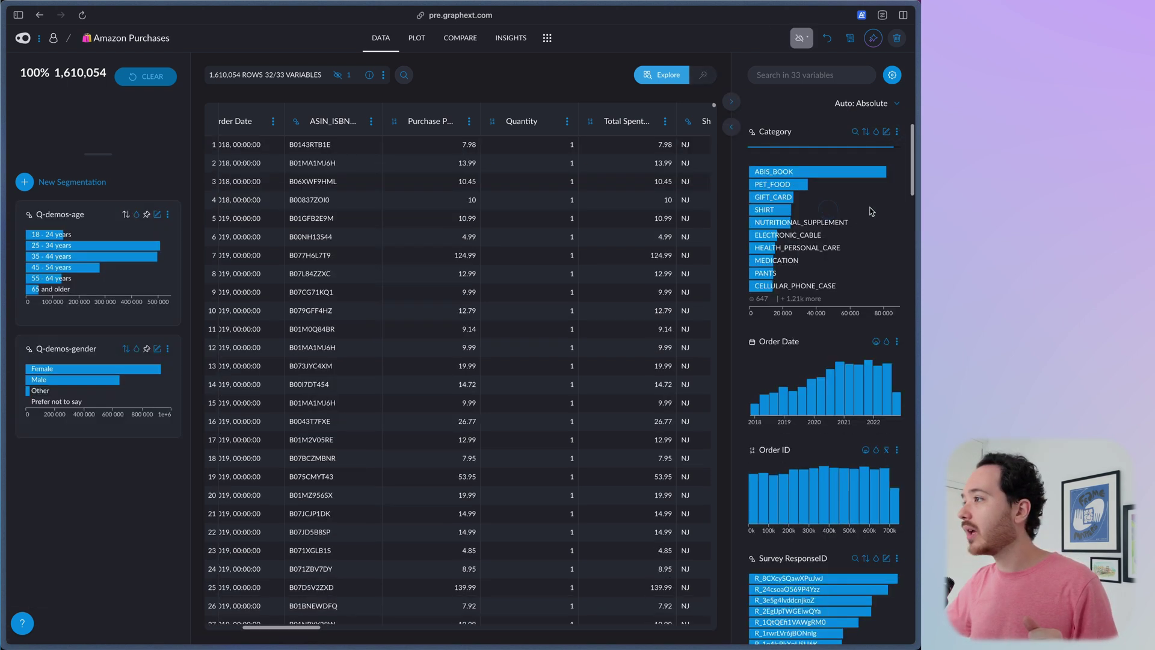
pyautogui.click(897, 131)
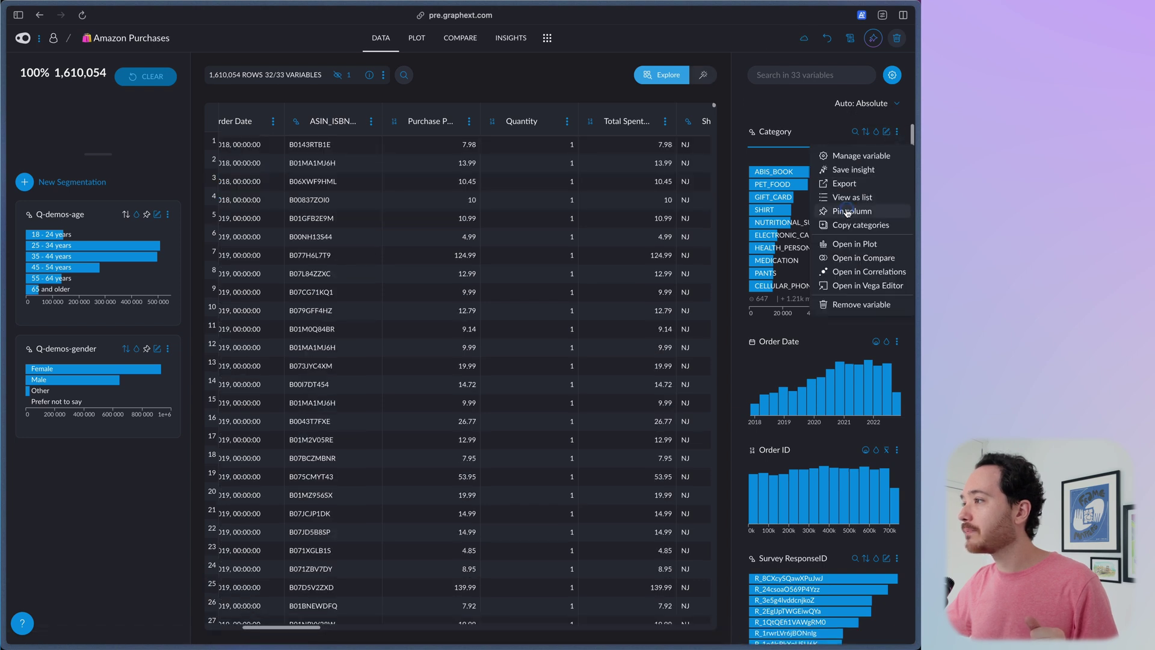
pyautogui.click(847, 211)
pyautogui.scroll(-2, 112, 308)
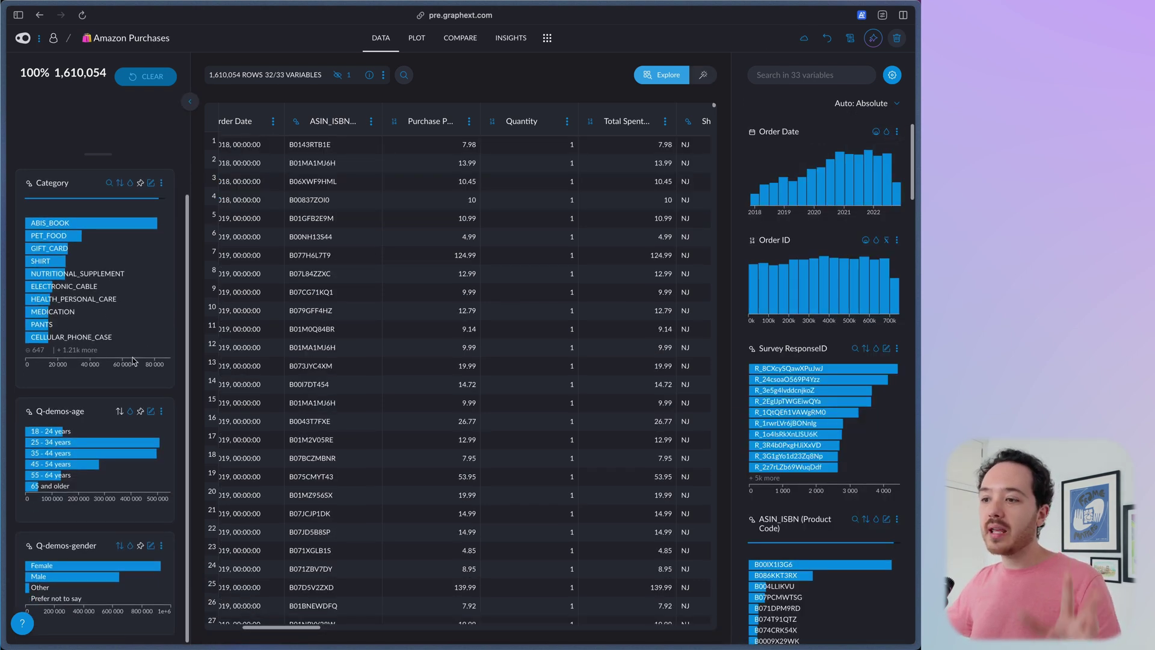
pyautogui.moveTo(109, 461)
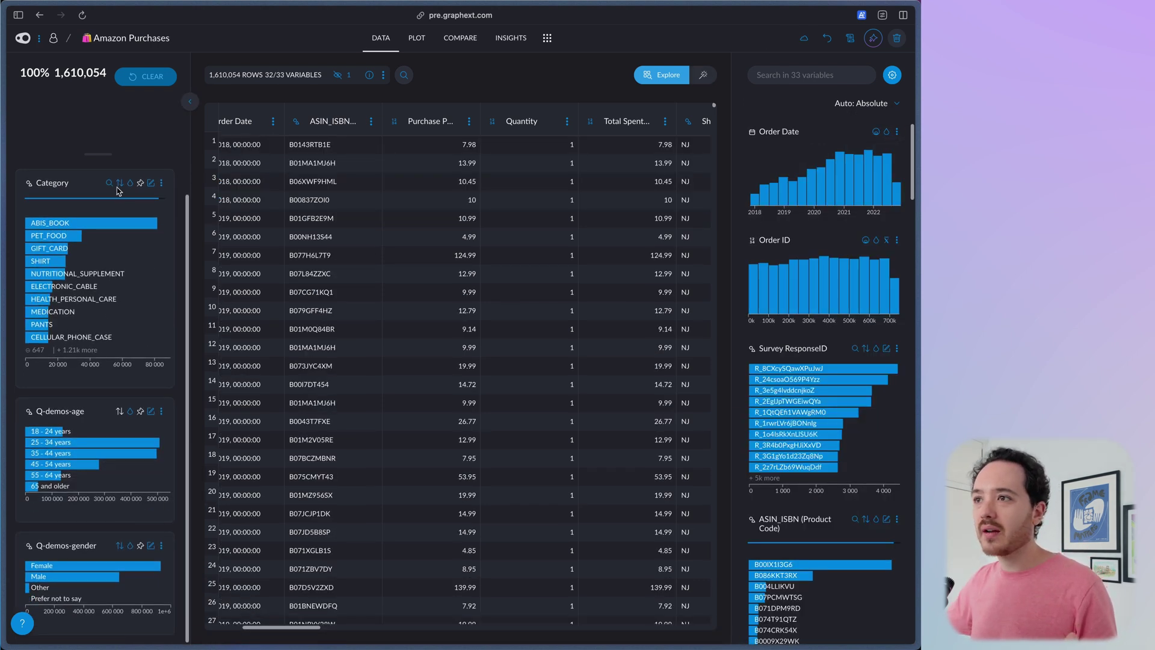
pyautogui.scroll(2, 96, 160)
pyautogui.scroll(1, 107, 313)
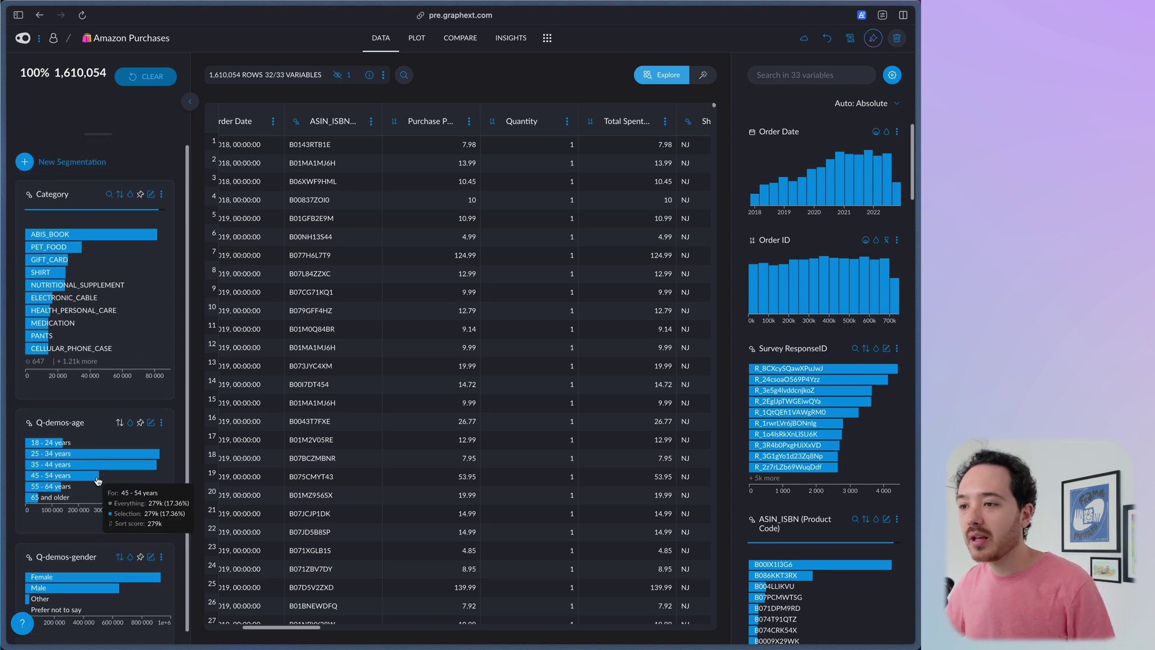
# Select the 25 - 34 years age bar, leaving 509,518 of 1,610,054 rows.
pyautogui.click(103, 454)
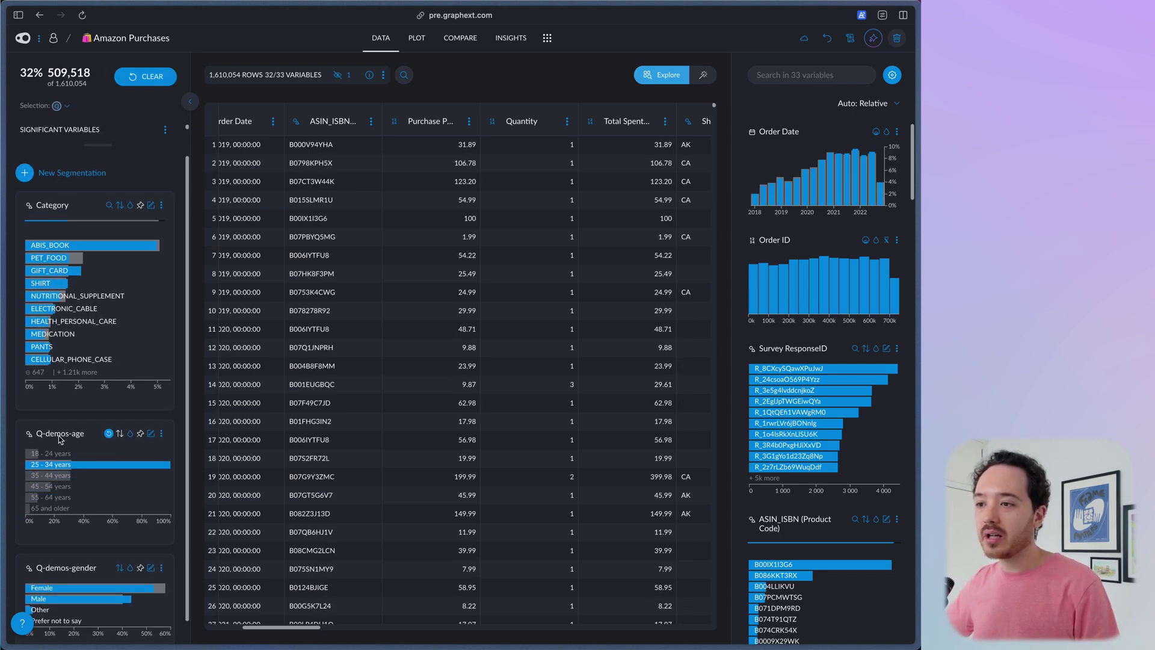
pyautogui.scroll(-1, 100, 458)
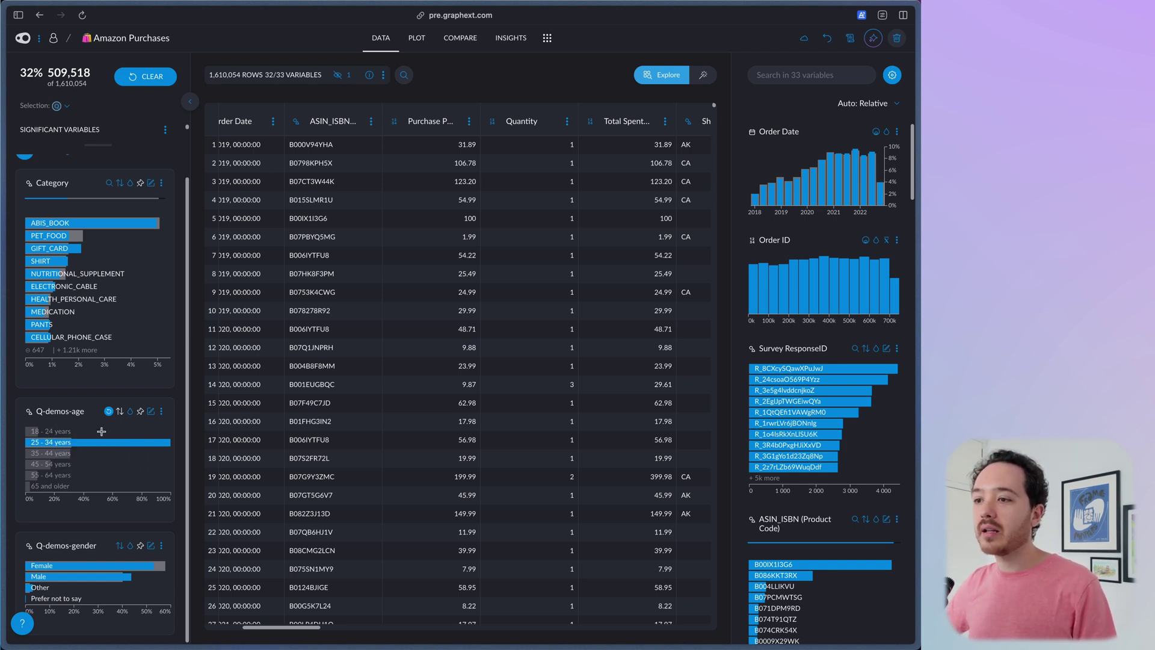
pyautogui.scroll(-3, 846, 322)
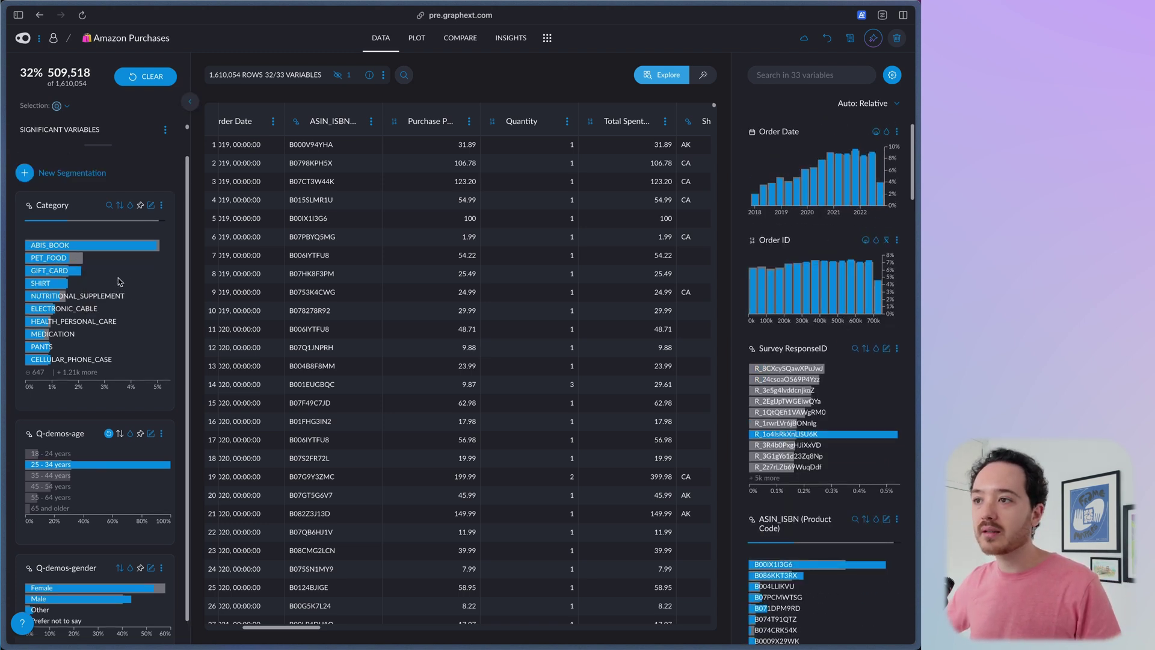
pyautogui.moveTo(76, 259)
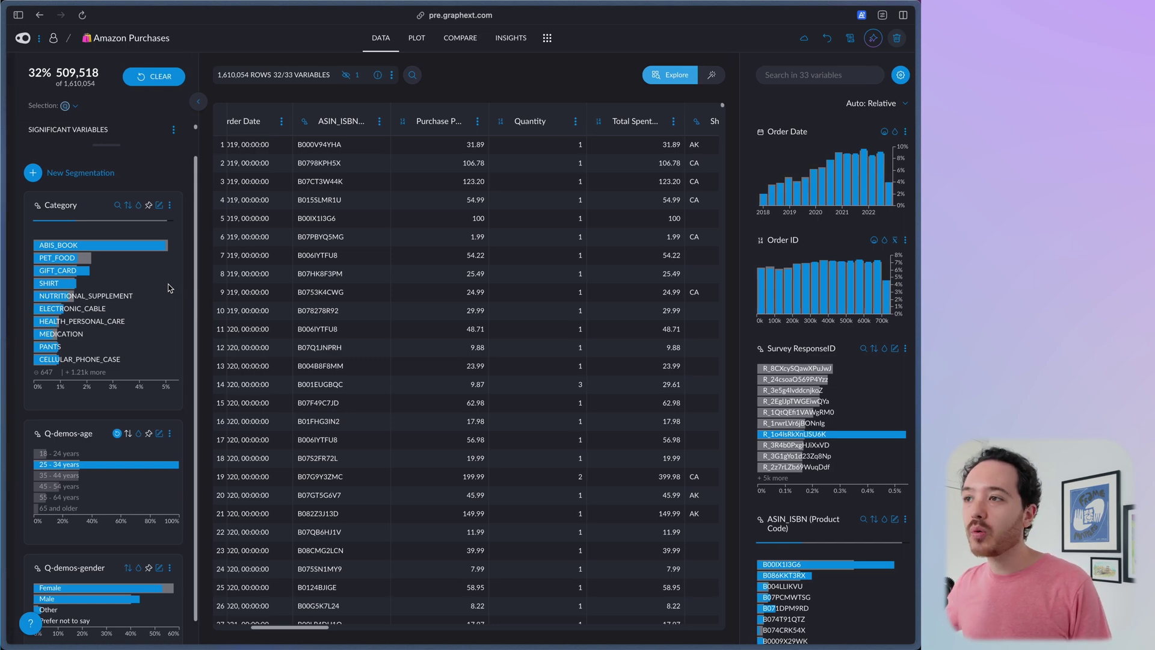
# Sort the Category chart by frequency within the selection and review the list.
pyautogui.click(121, 205)
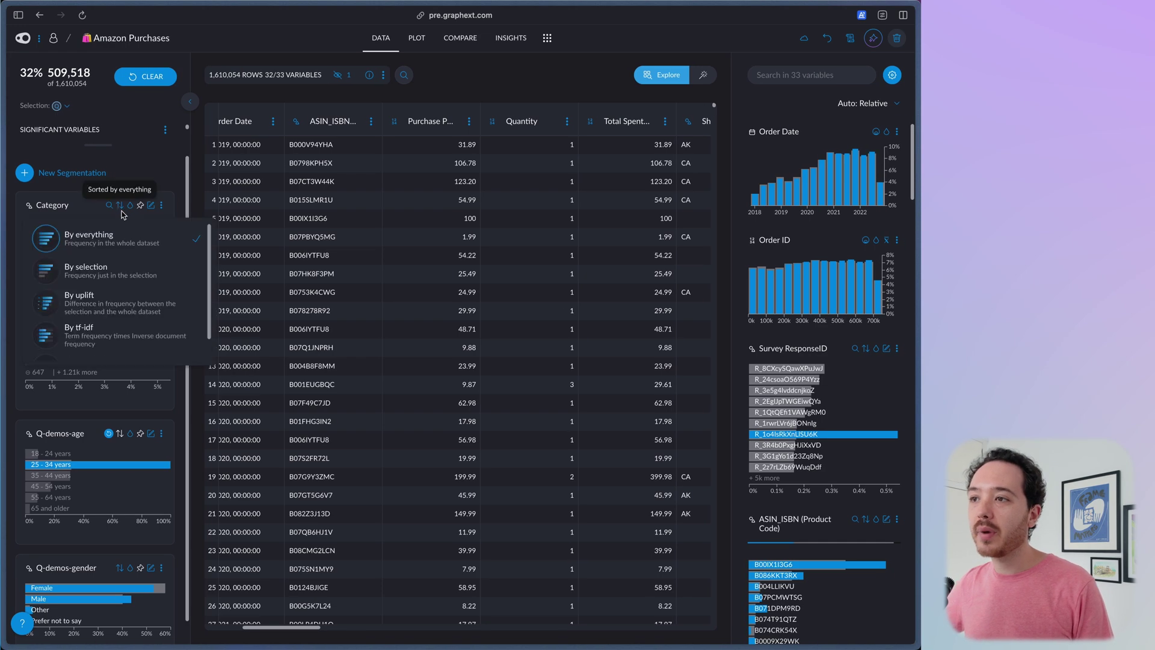
pyautogui.click(106, 266)
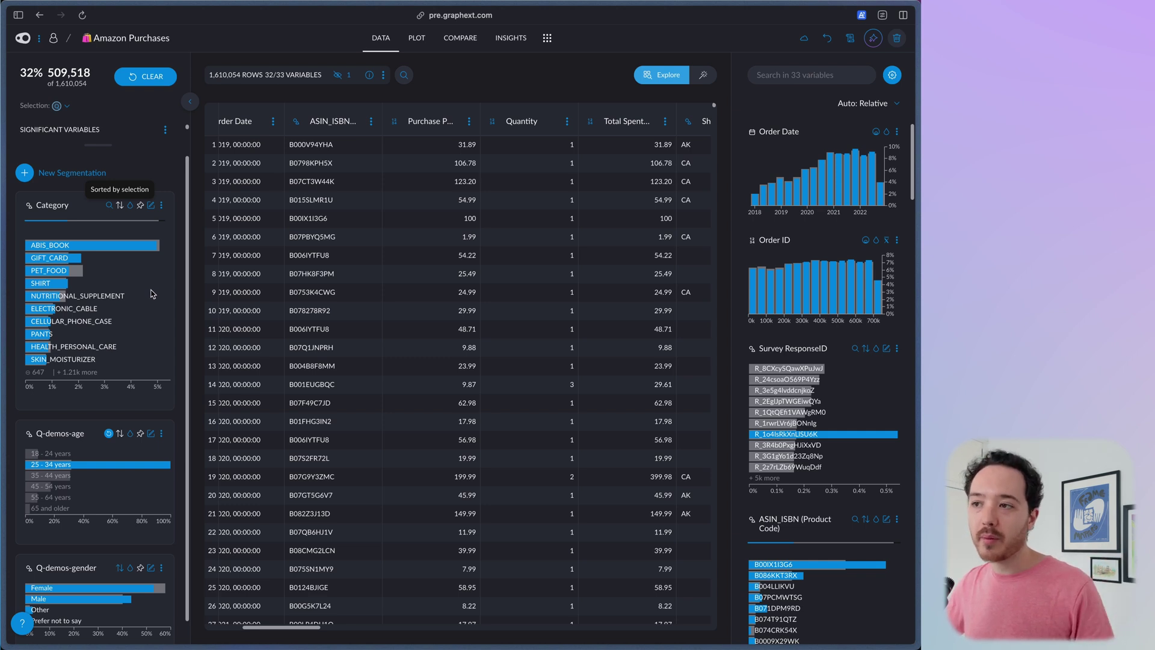
pyautogui.moveTo(112, 252)
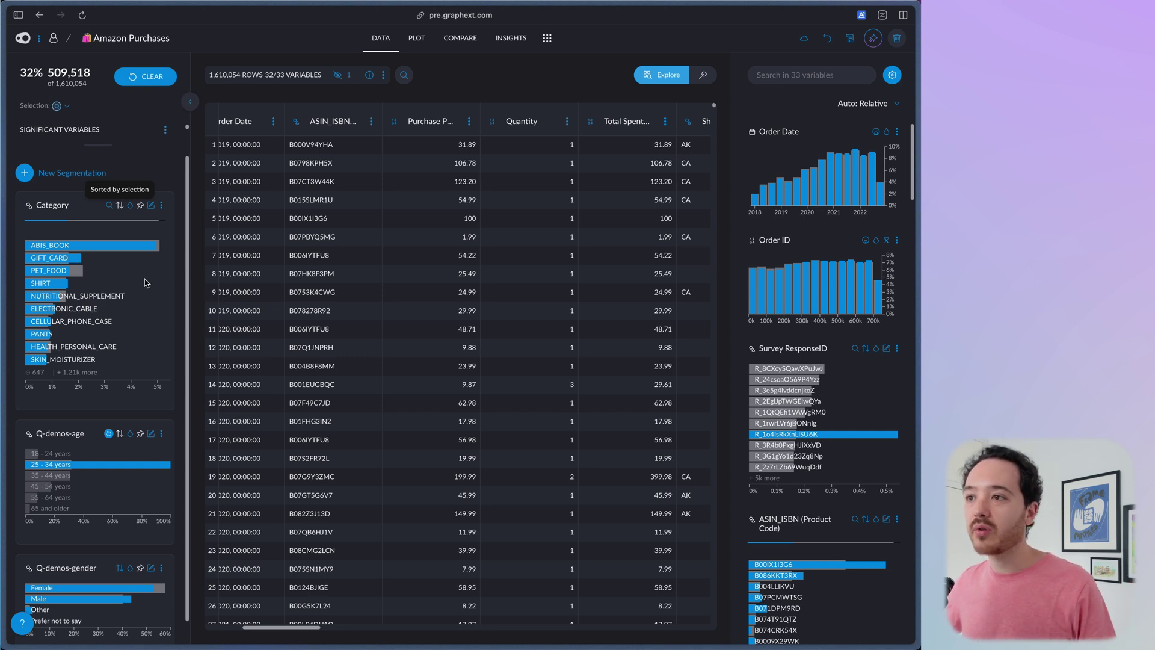
pyautogui.moveTo(77, 311)
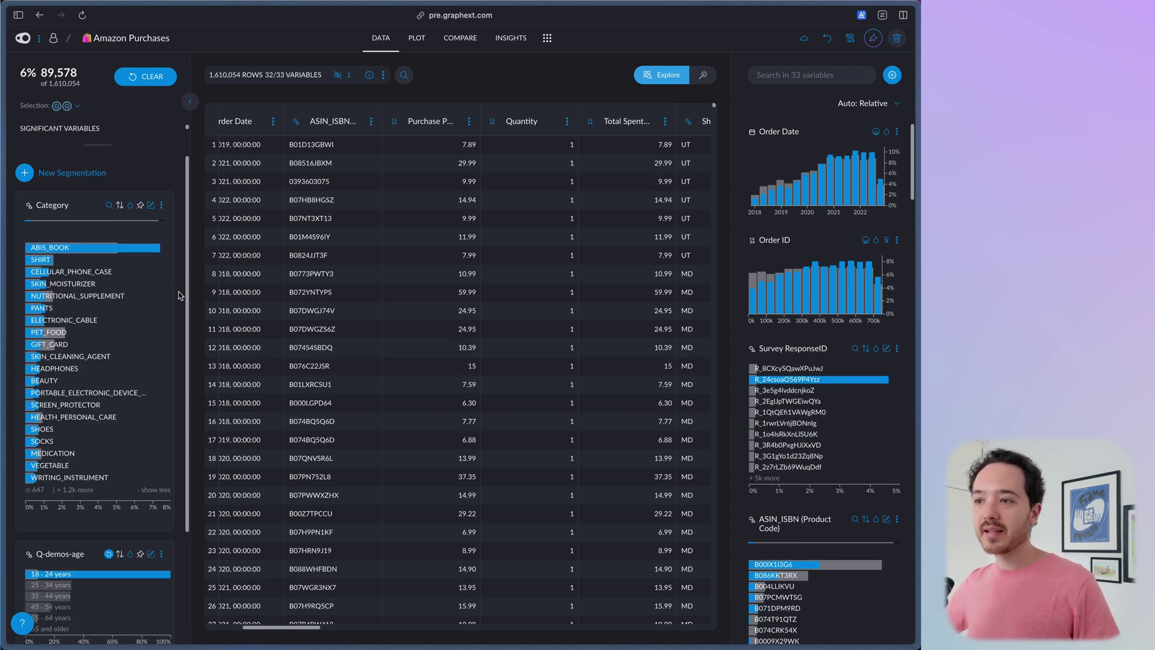
pyautogui.scroll(-3, 162, 337)
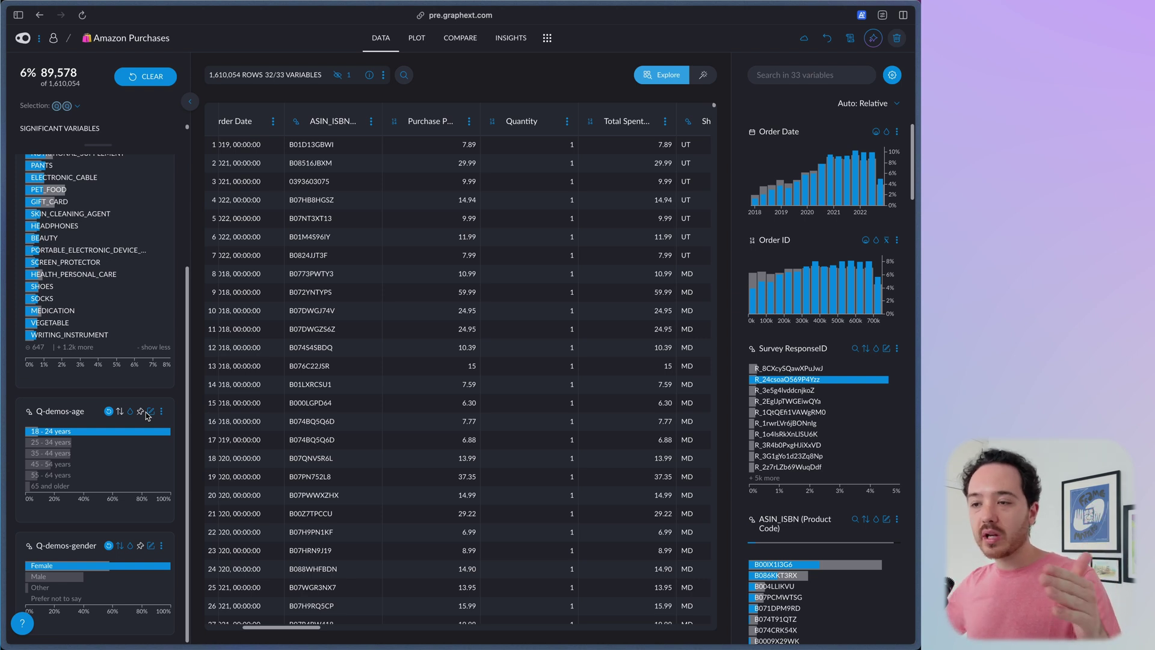
pyautogui.scroll(3, 127, 313)
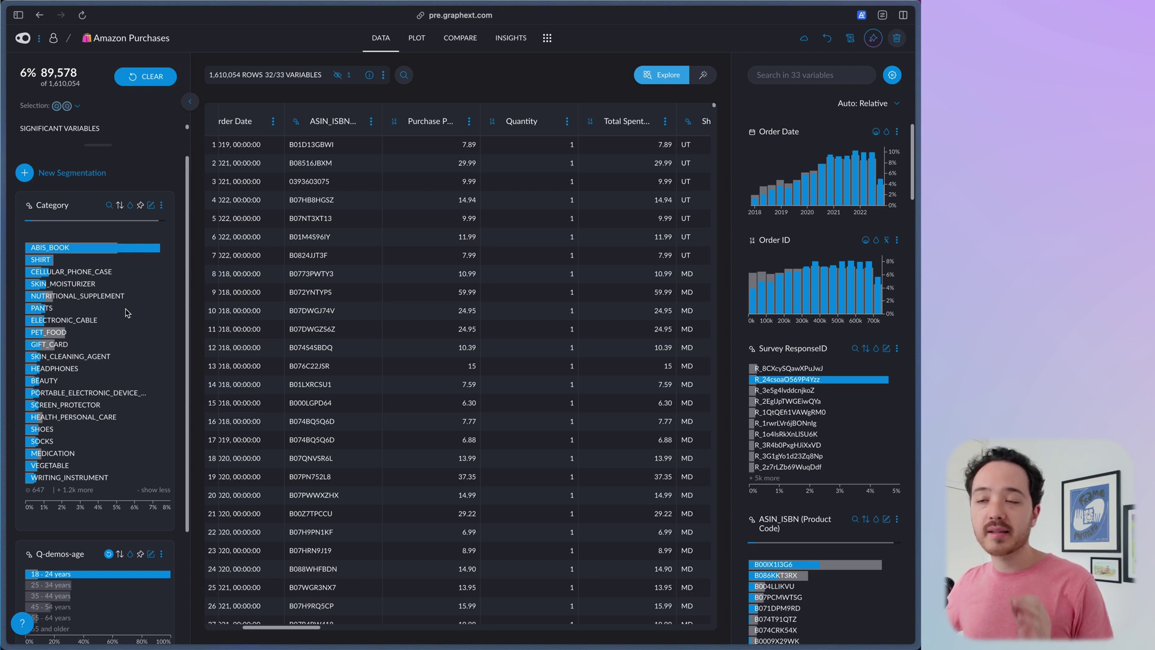
# Order Category by uplift, putting CORSET, HAIR_EXTENSION and NAIL_POLISH_BRUSH on top.
pyautogui.click(120, 205)
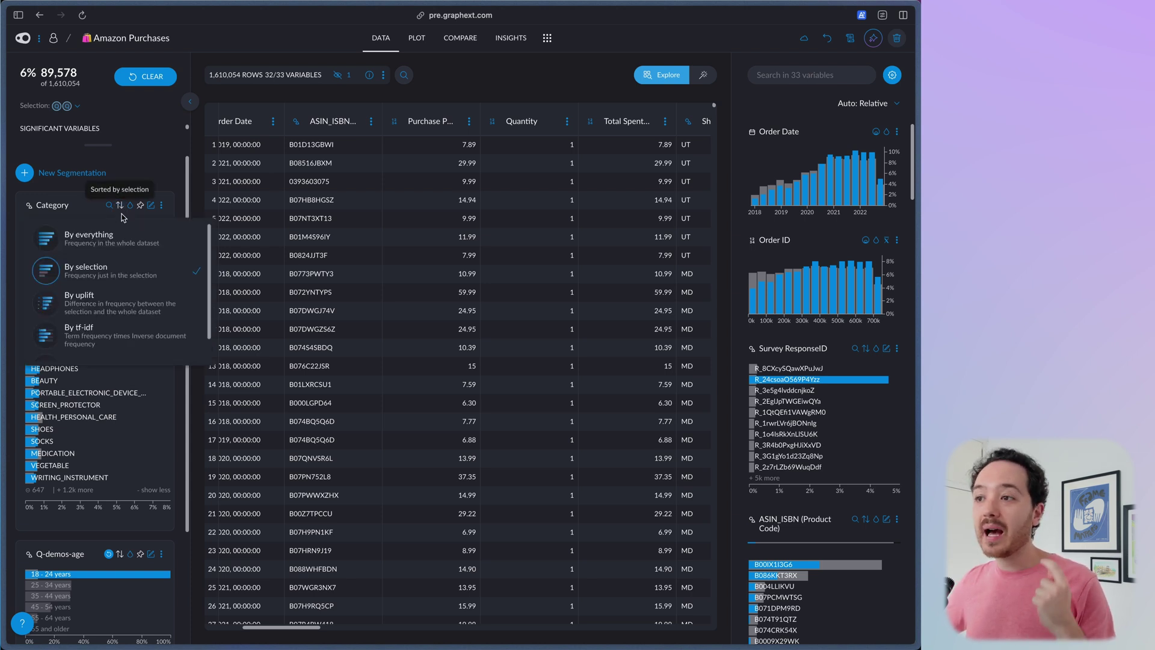
pyautogui.click(196, 309)
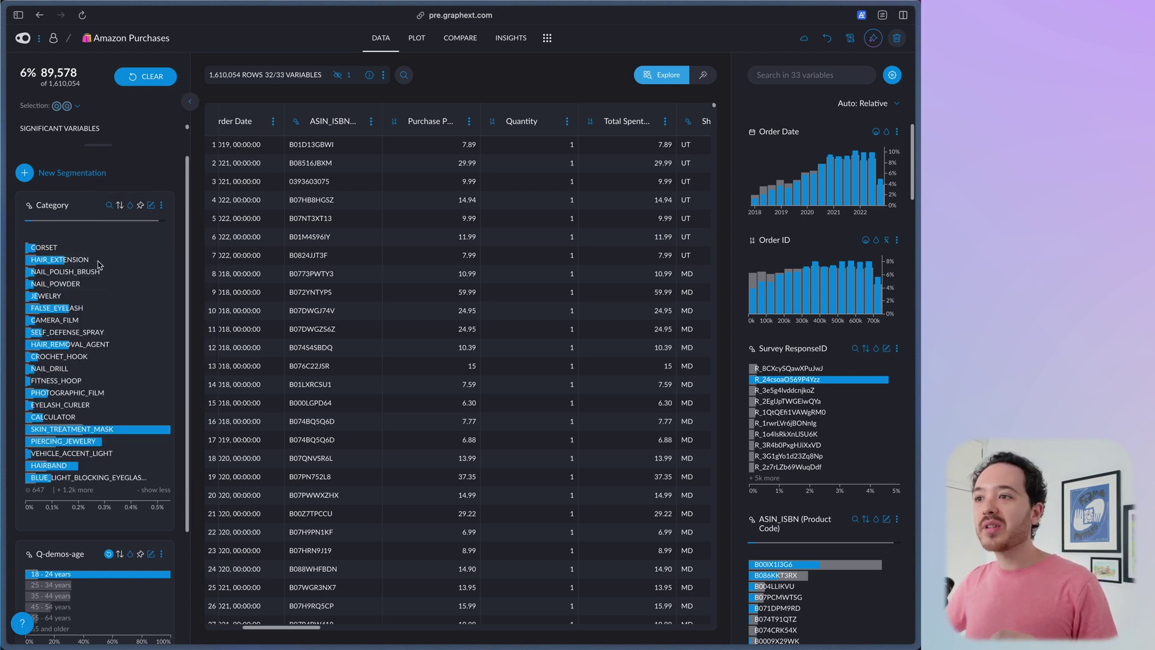
pyautogui.scroll(-3, 96, 331)
pyautogui.moveTo(86, 374)
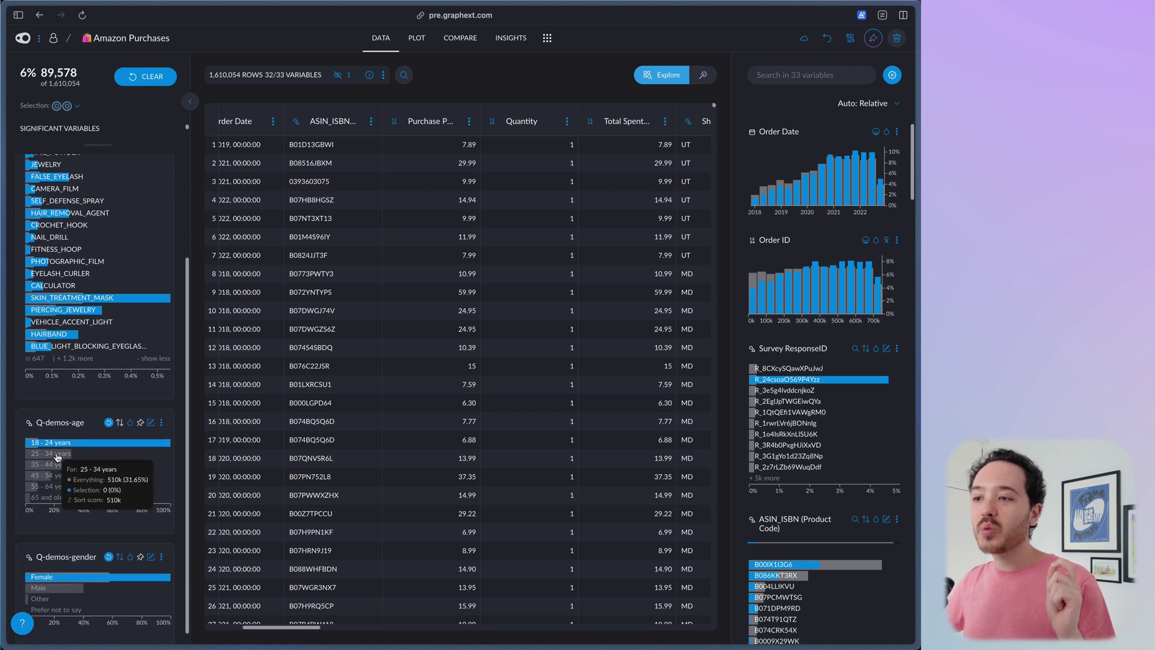
pyautogui.scroll(3, 86, 374)
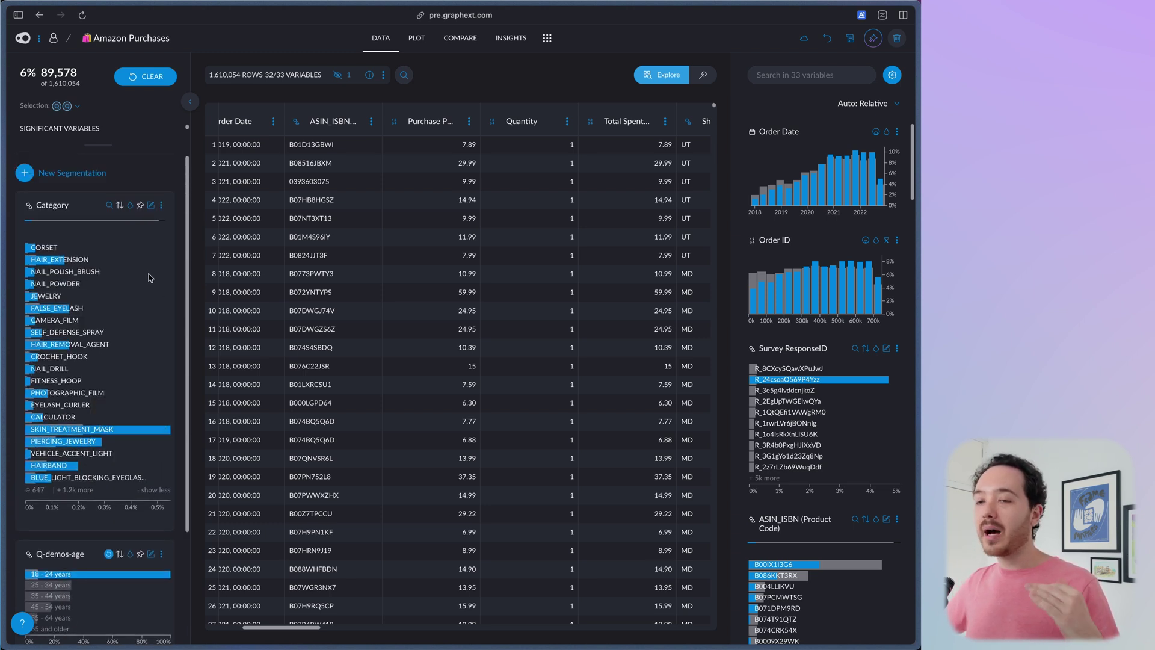
pyautogui.moveTo(43, 249)
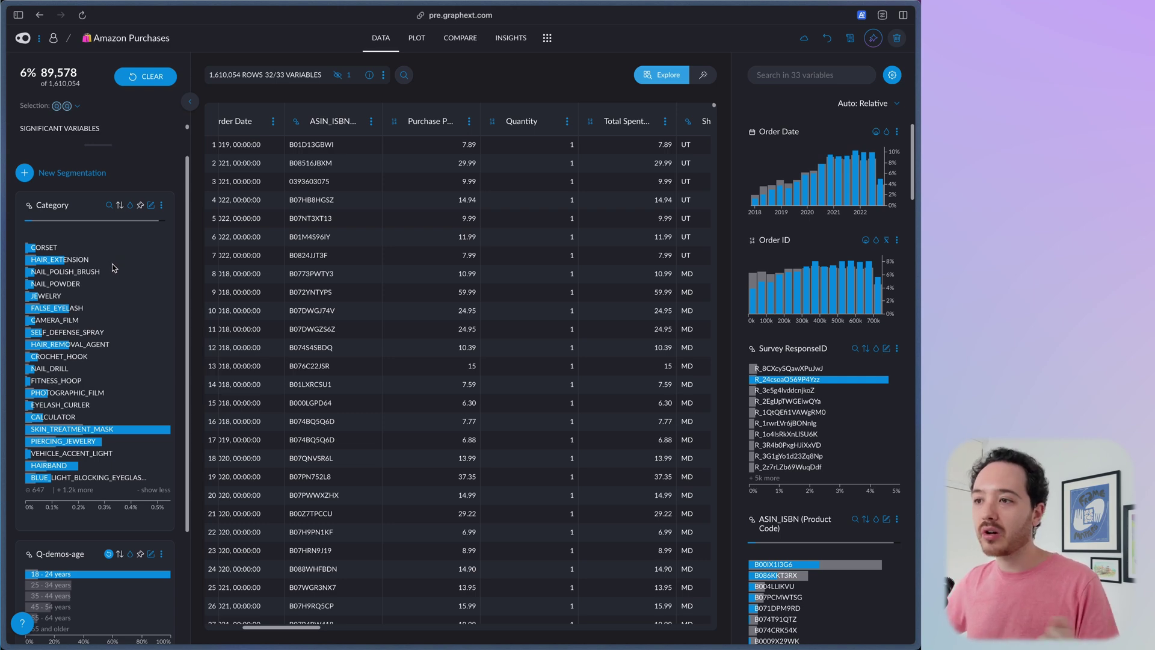
pyautogui.scroll(-3, 114, 421)
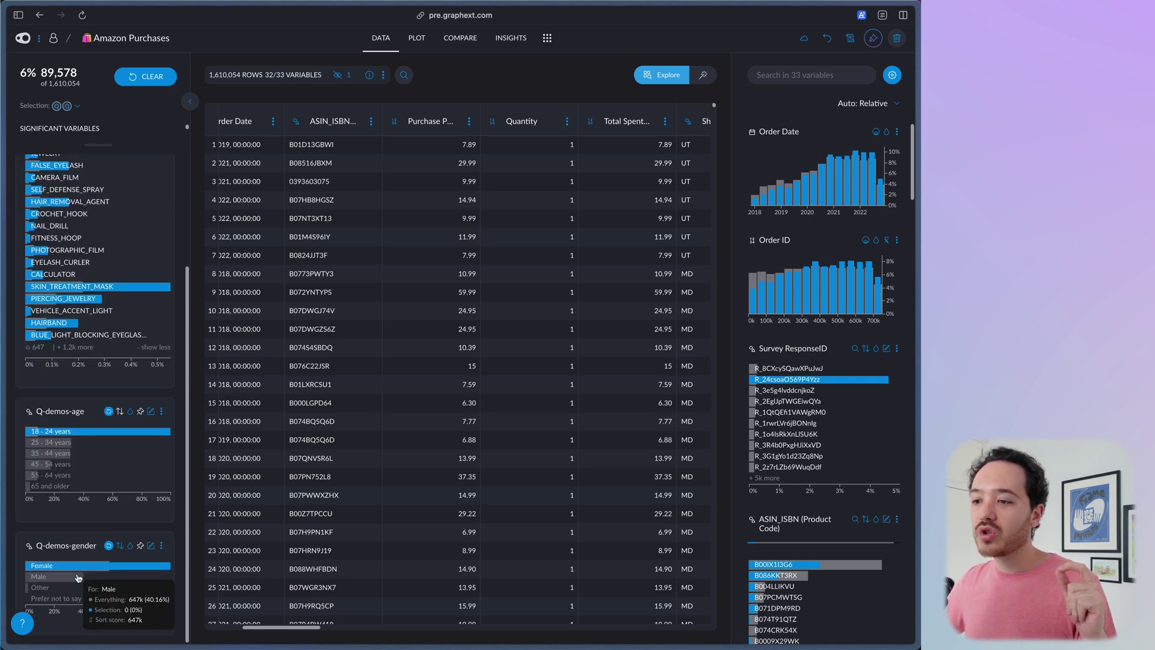
# Add Male to the 18–24 selection, leaving 42,835 rows led by COMPUTER_PROCESSOR.
pyautogui.click(79, 577)
pyautogui.scroll(3, 140, 298)
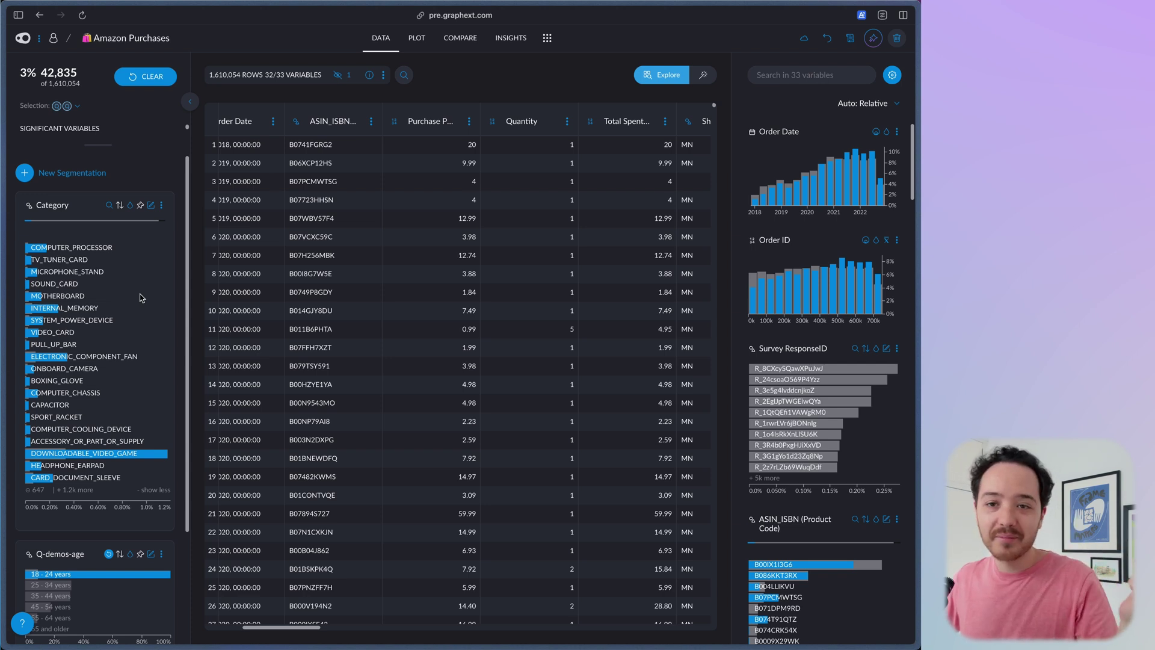
pyautogui.scroll(-3, 139, 301)
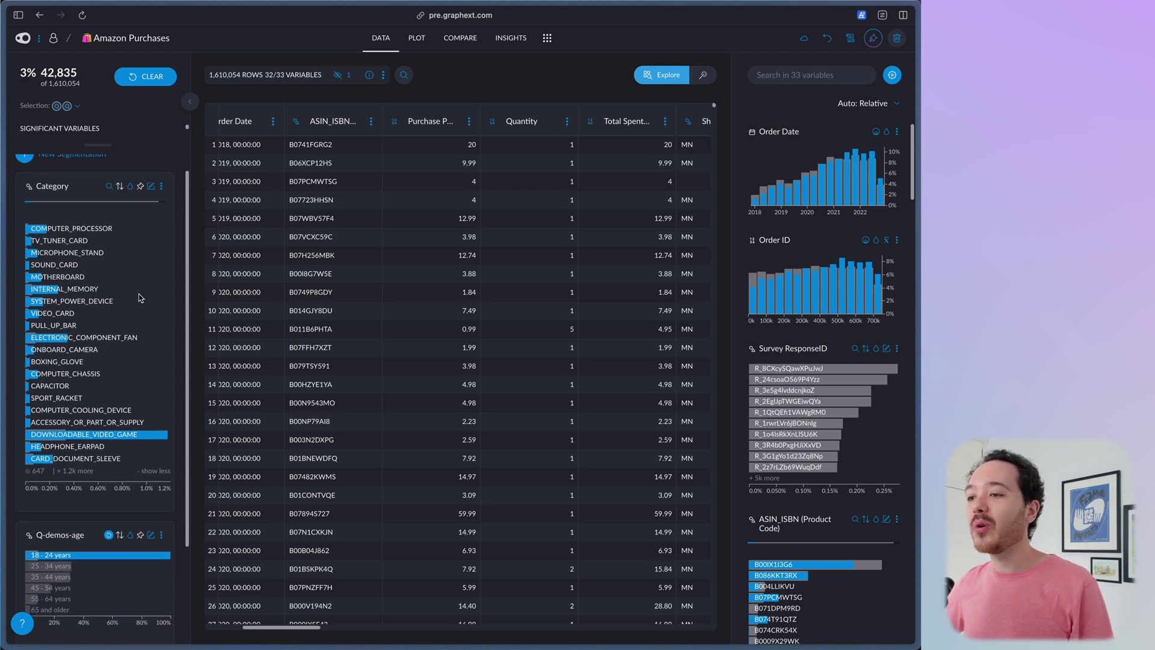
pyautogui.scroll(3, 129, 313)
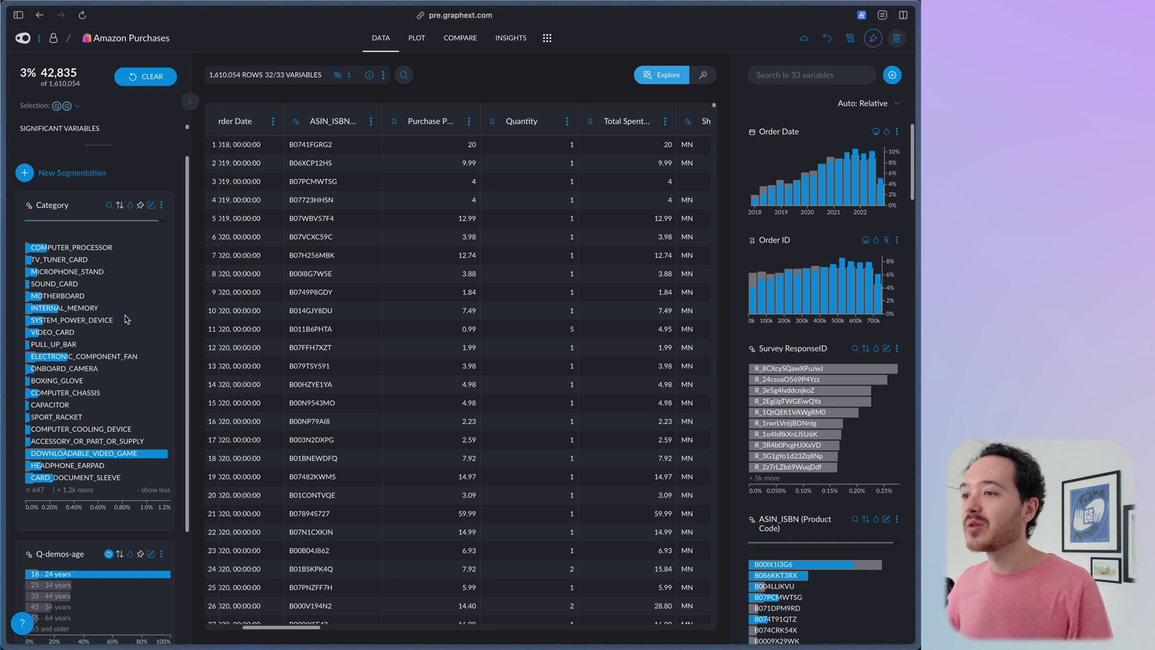
# Clear the filters and brush Order Date from 20/09/2018 to 18/06/2020 (468,528 rows).
pyautogui.press('Escape')
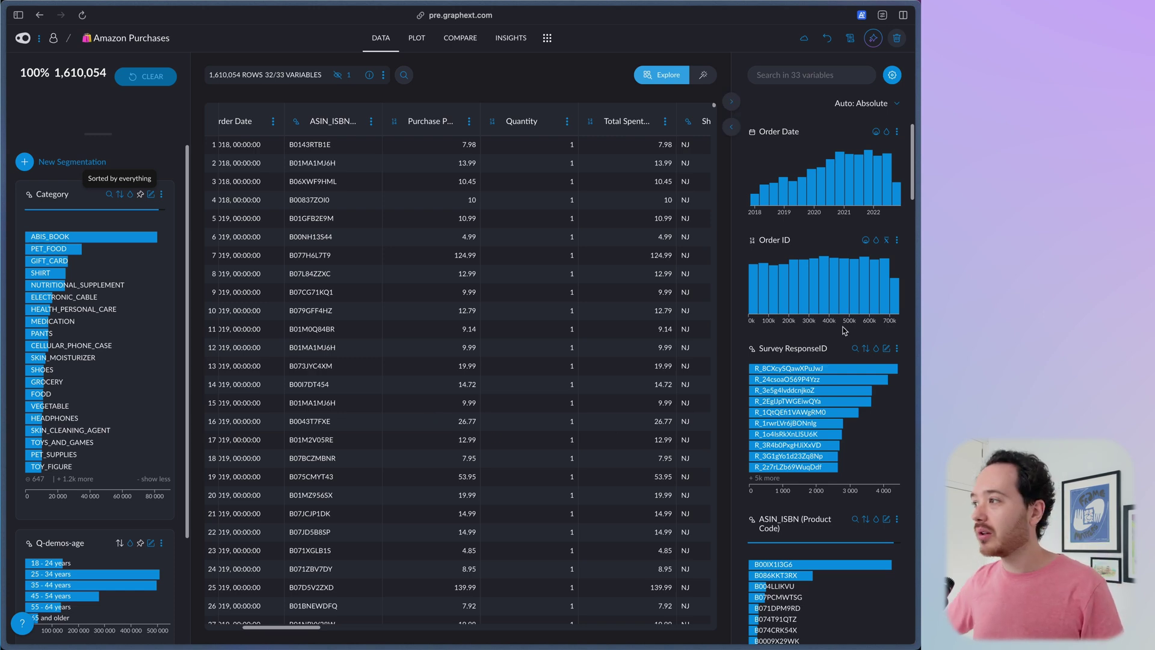
pyautogui.moveTo(773, 158); pyautogui.dragTo(819, 158)
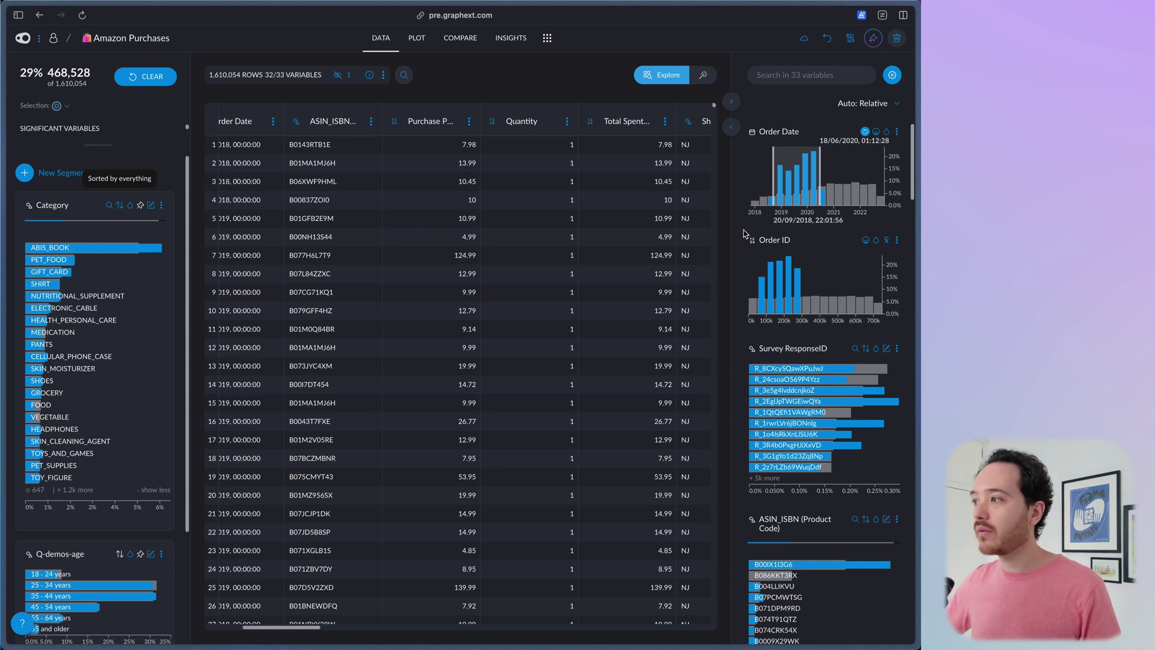
pyautogui.scroll(-15, 788, 421)
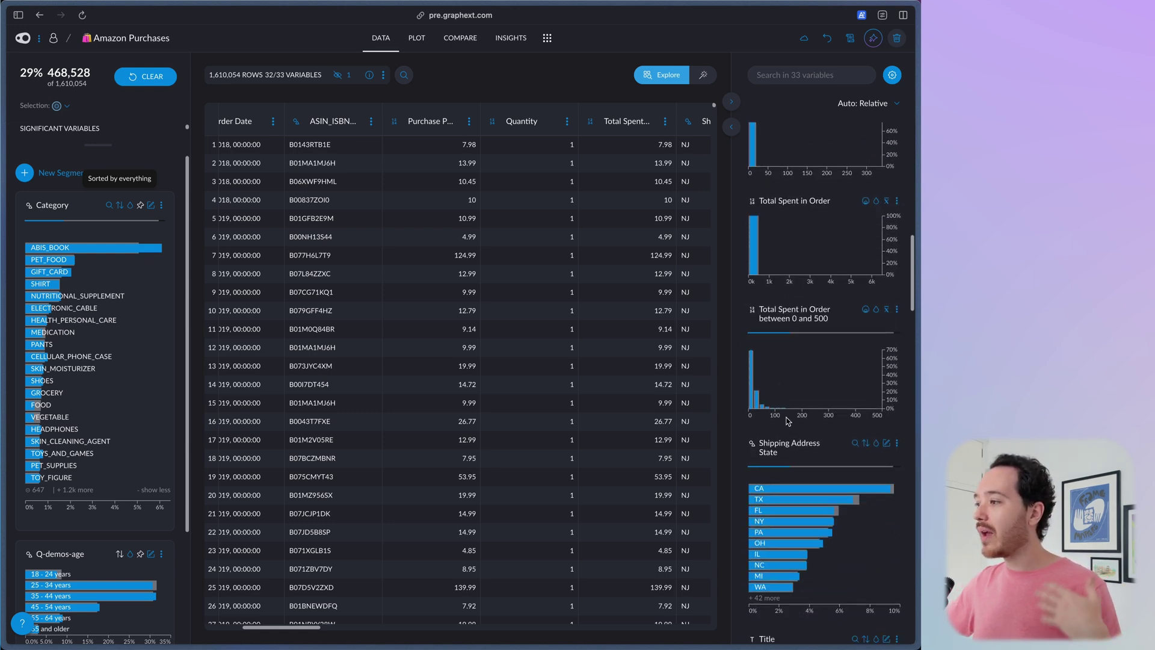
pyautogui.scroll(-15, 788, 421)
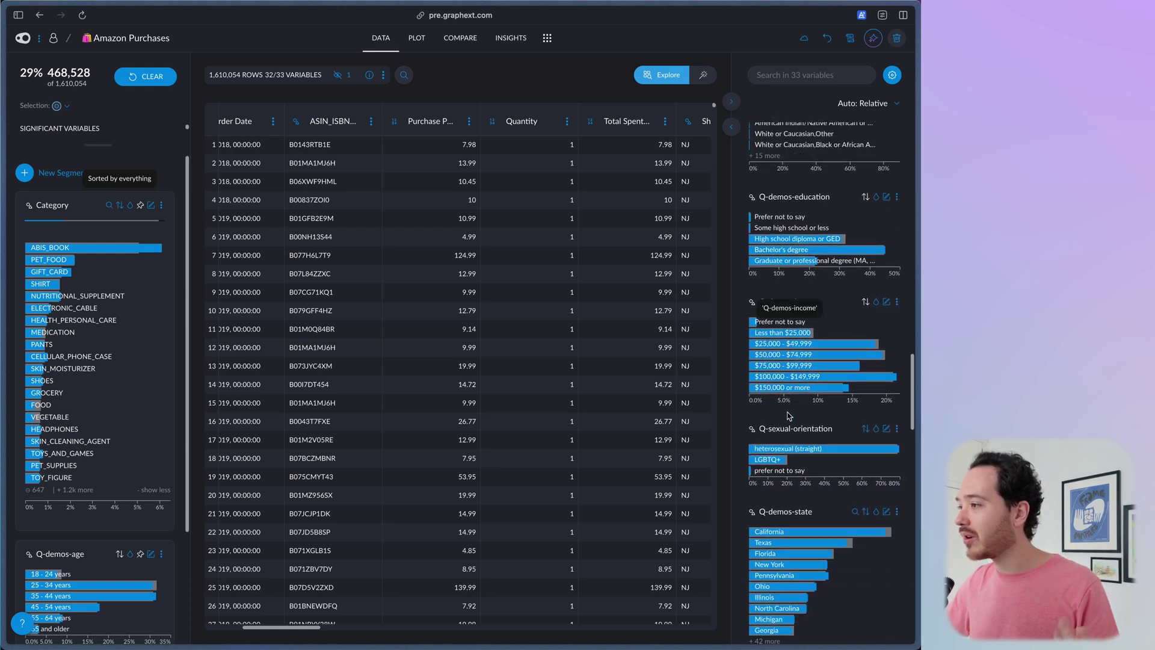
# Switch to the PLOT view listing chart types such as Bar Chart and Box Plot.
pyautogui.click(416, 38)
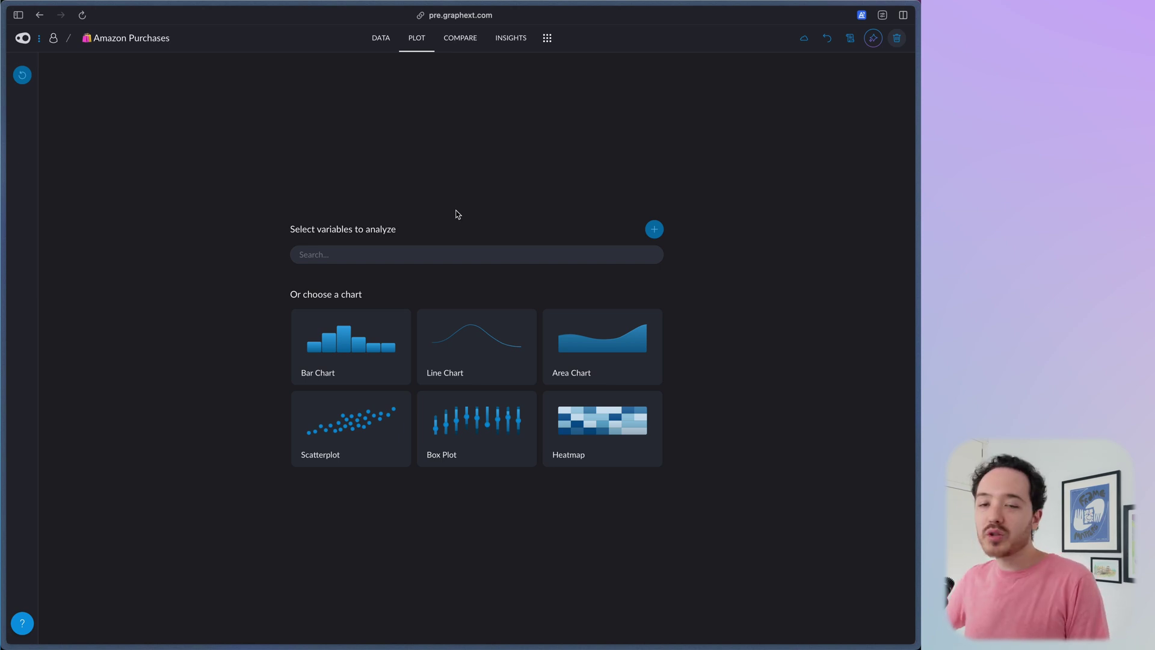
pyautogui.moveTo(399, 350)
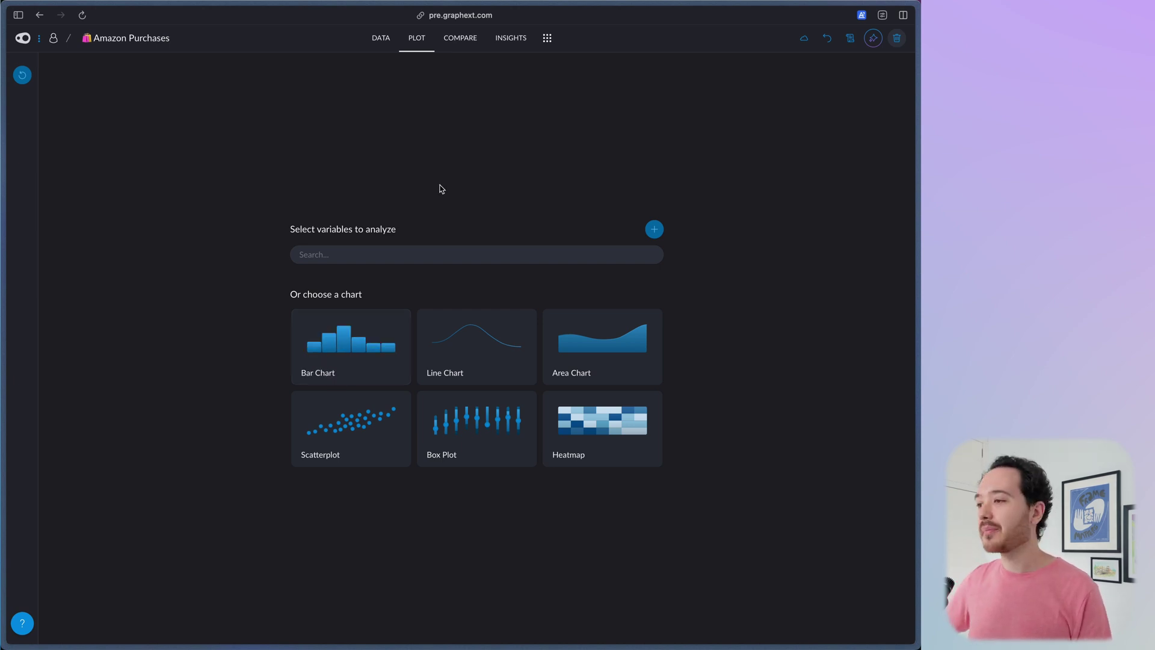
# Create a Box Plot with Total Spent in Order on the X axis, grouped by Category.
pyautogui.click(481, 421)
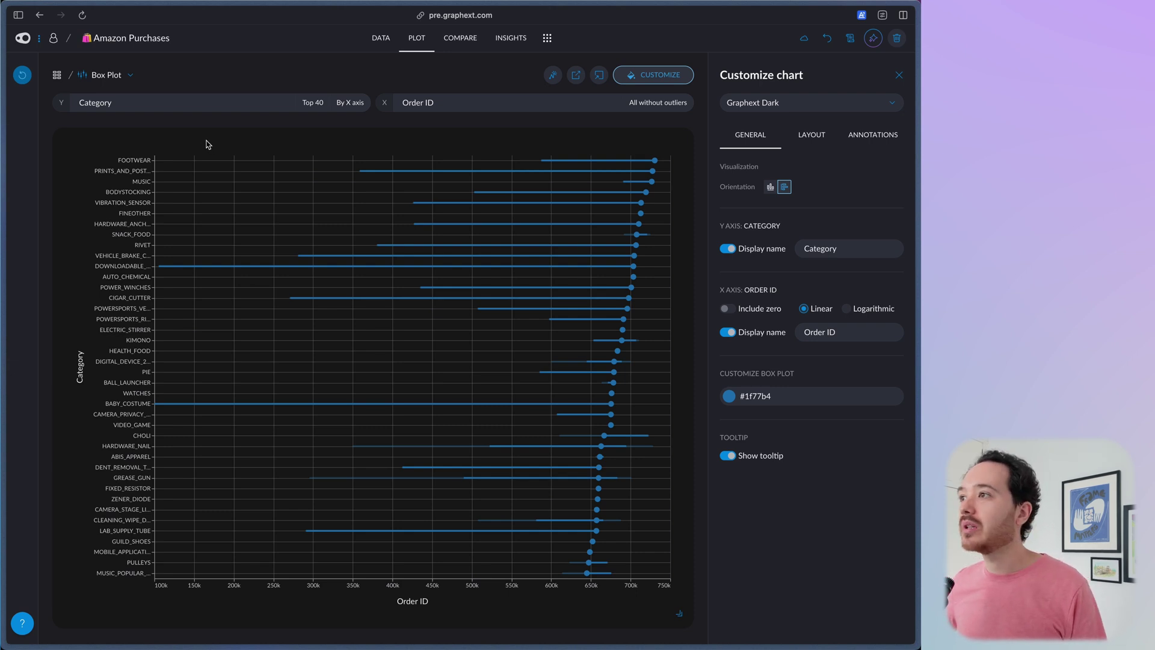
pyautogui.click(459, 108)
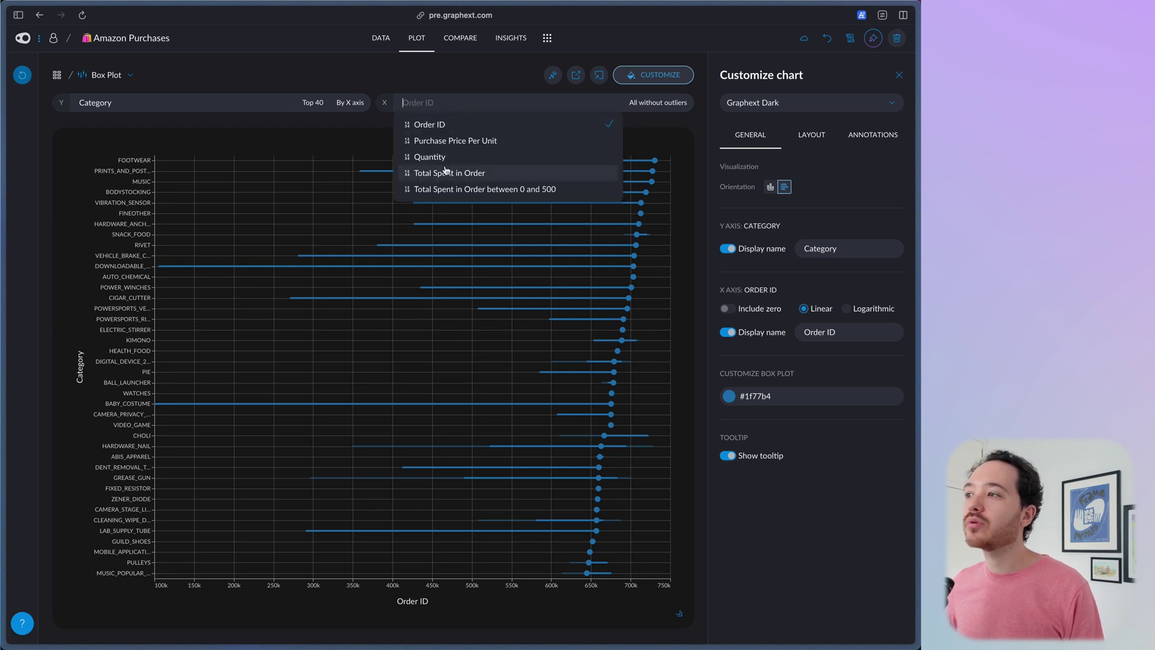
pyautogui.click(484, 176)
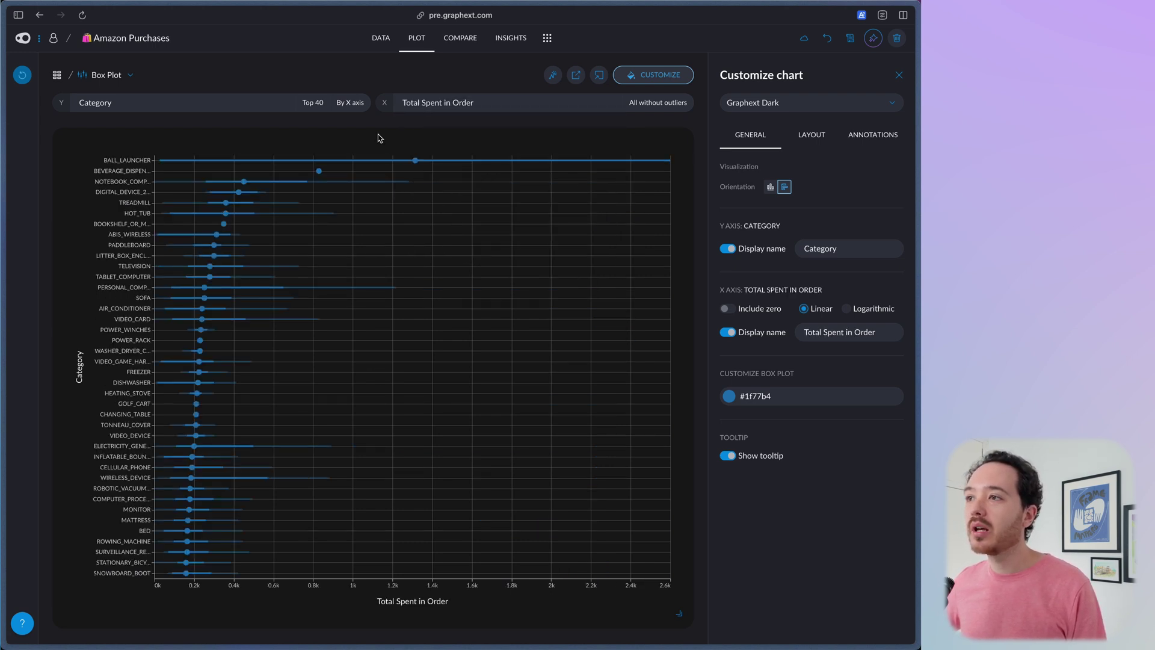
pyautogui.moveTo(194, 164)
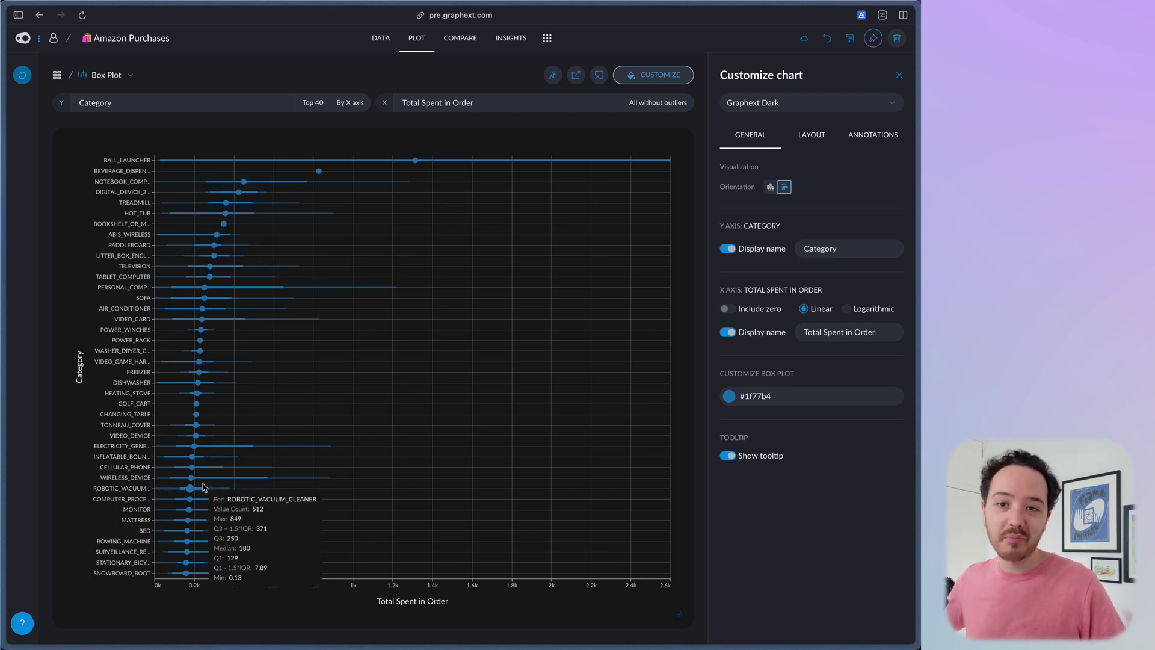
pyautogui.click(165, 105)
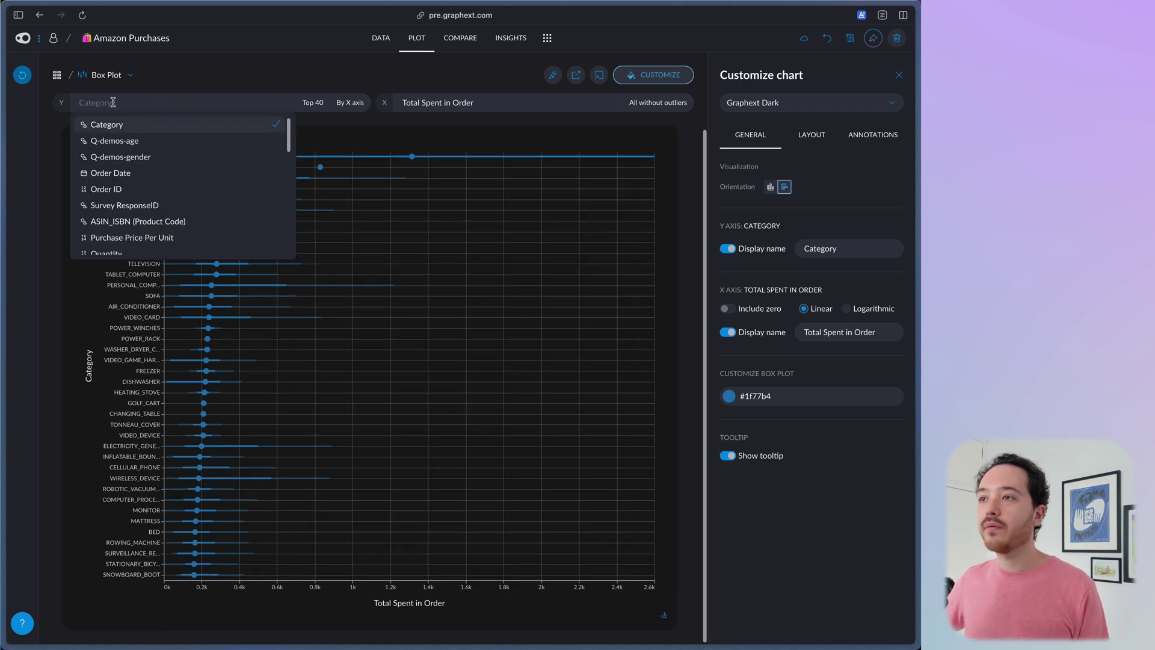
# Flip the box plot vertical and group Total Spent in Order by Q-demos-gender.
pyautogui.click(122, 141)
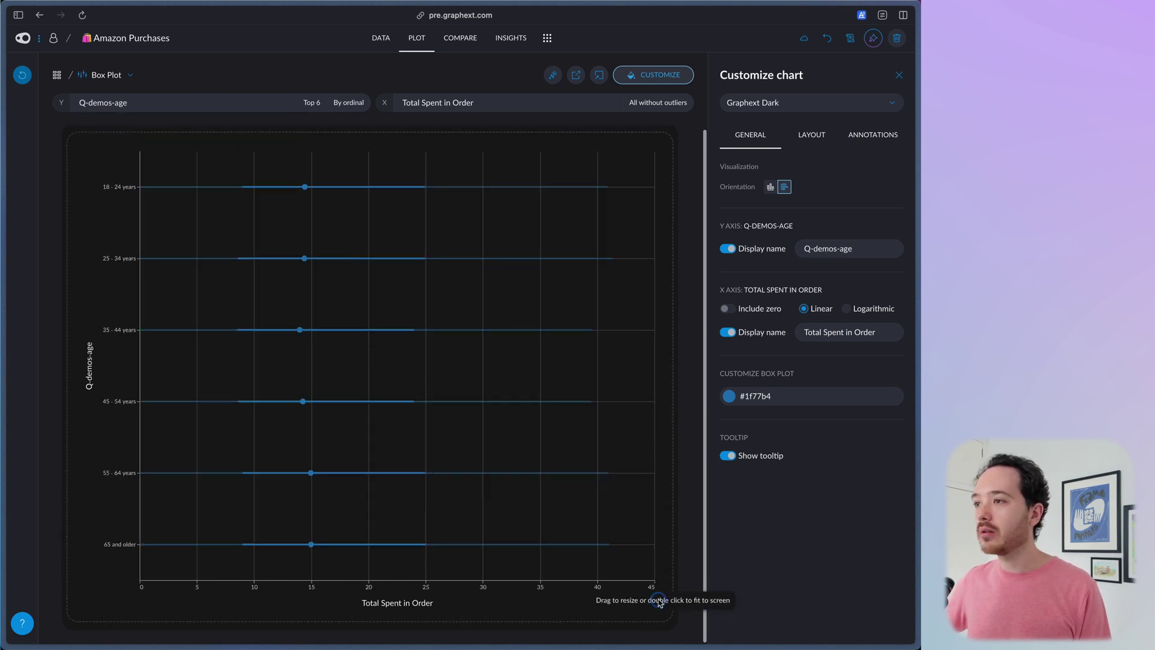
pyautogui.moveTo(663, 615); pyautogui.dragTo(634, 574)
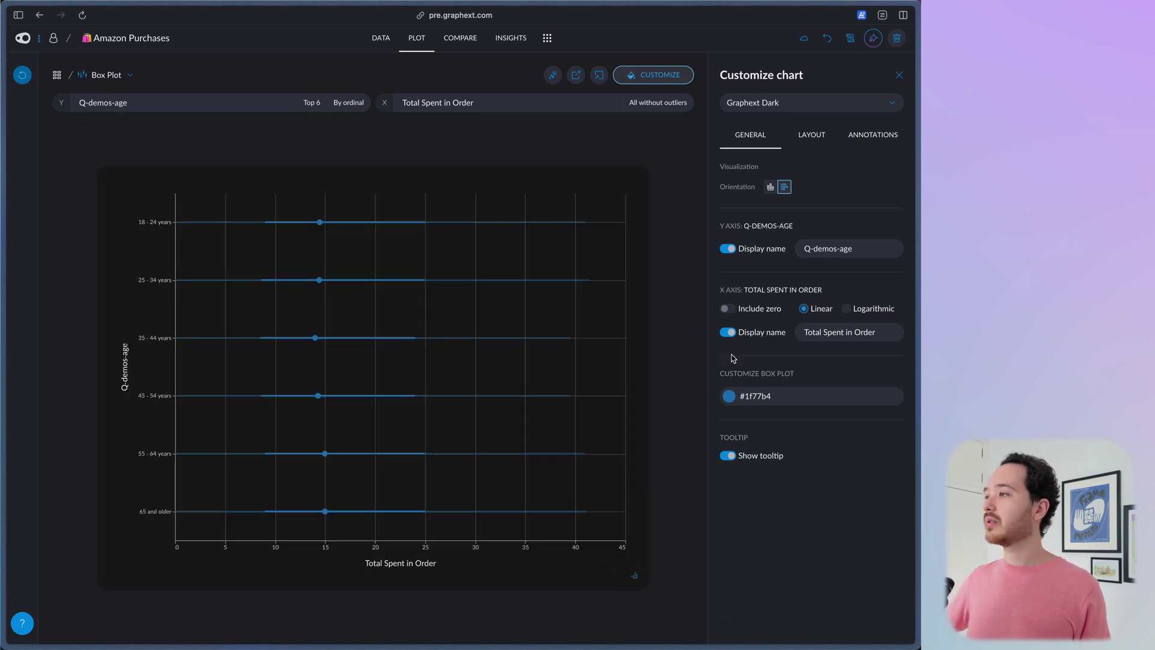
pyautogui.click(769, 188)
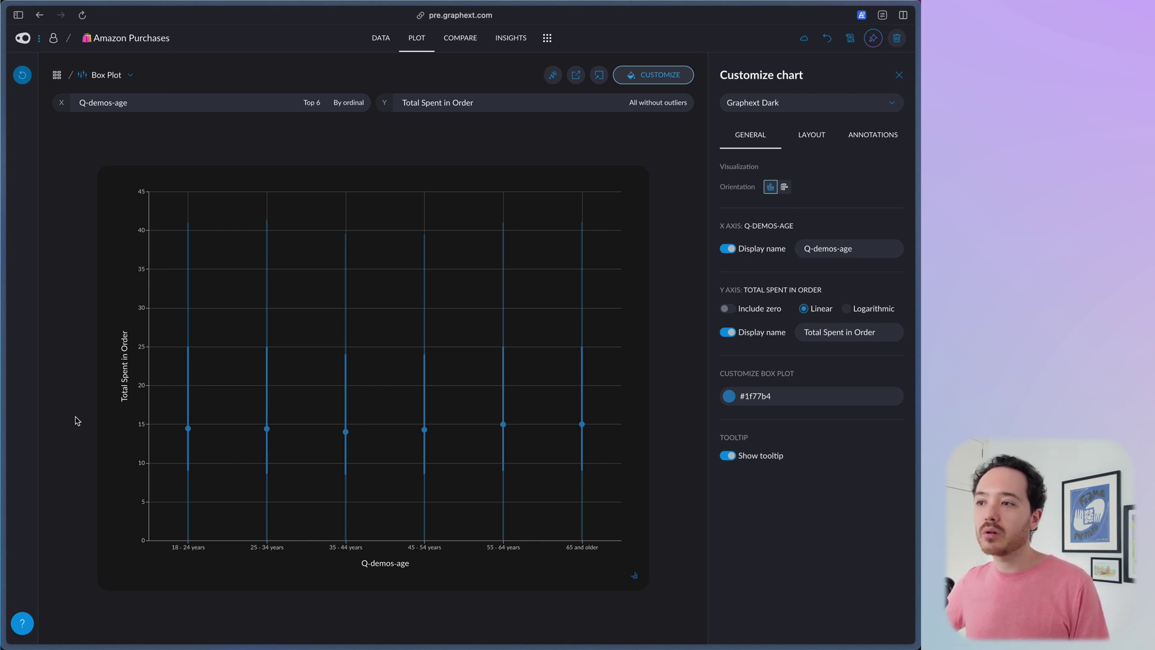
pyautogui.click(242, 104)
pyautogui.click(150, 159)
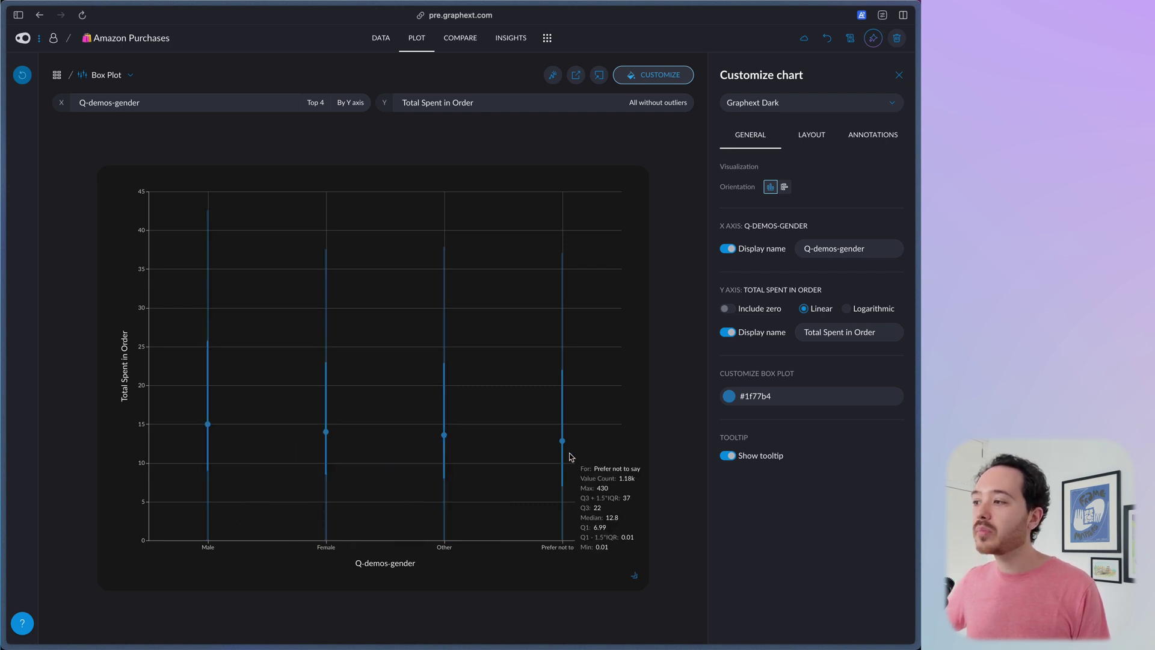
# Group the box plot by Shipping Address State and lay it out horizontally.
pyautogui.click(229, 104)
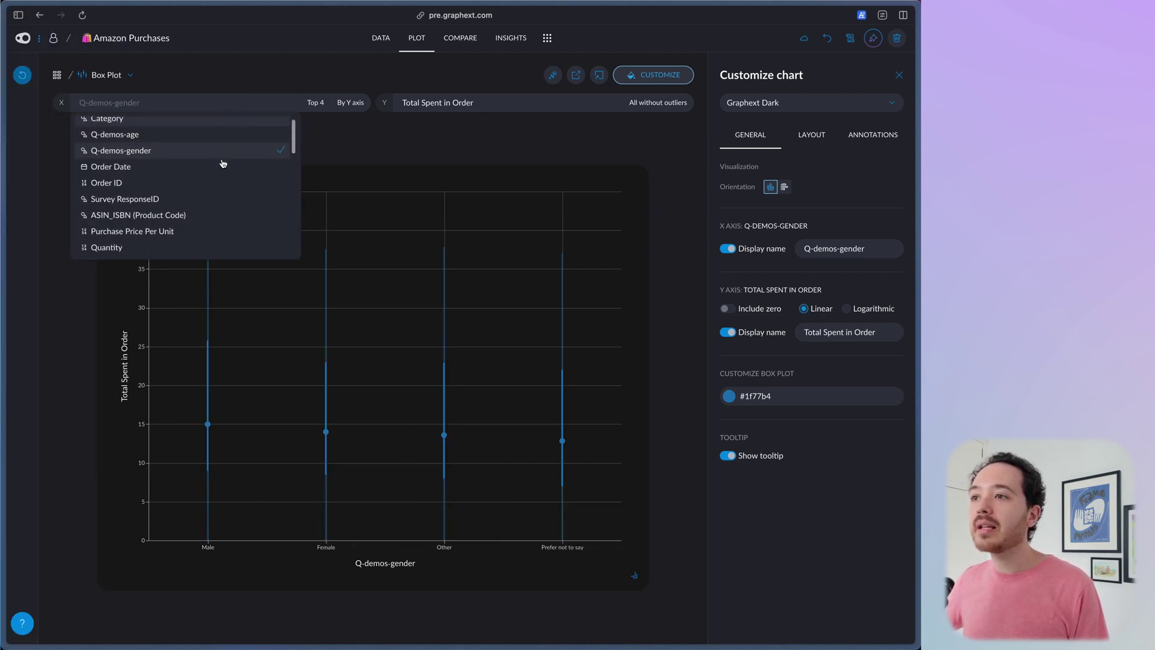
pyautogui.scroll(-6, 222, 169)
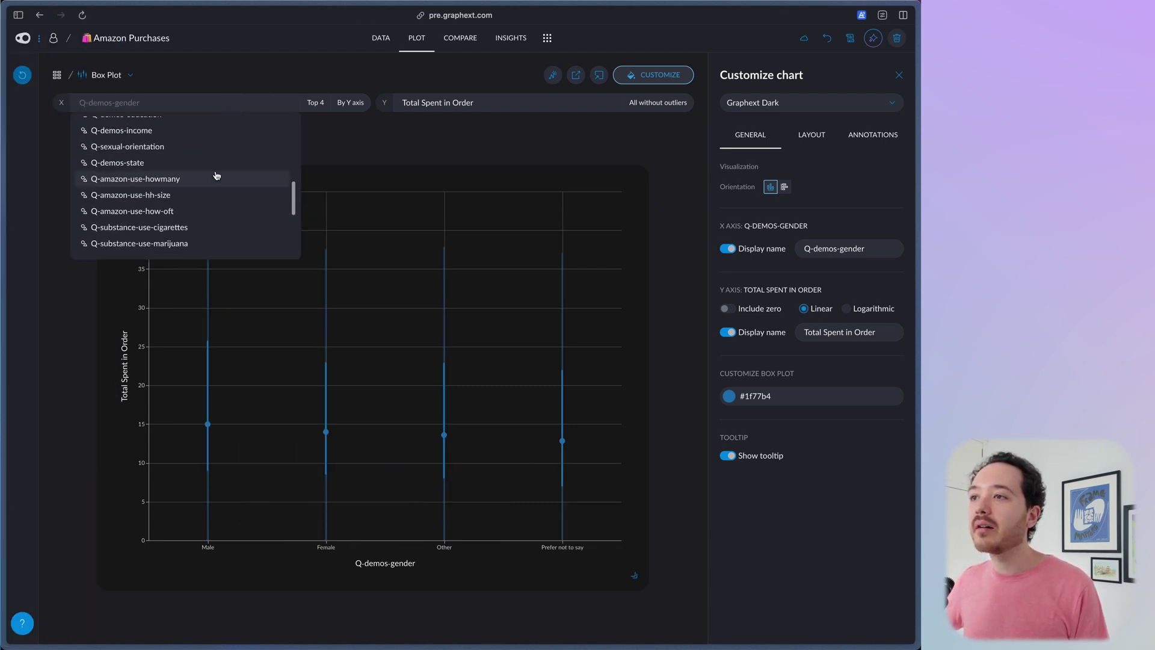
pyautogui.scroll(6, 217, 175)
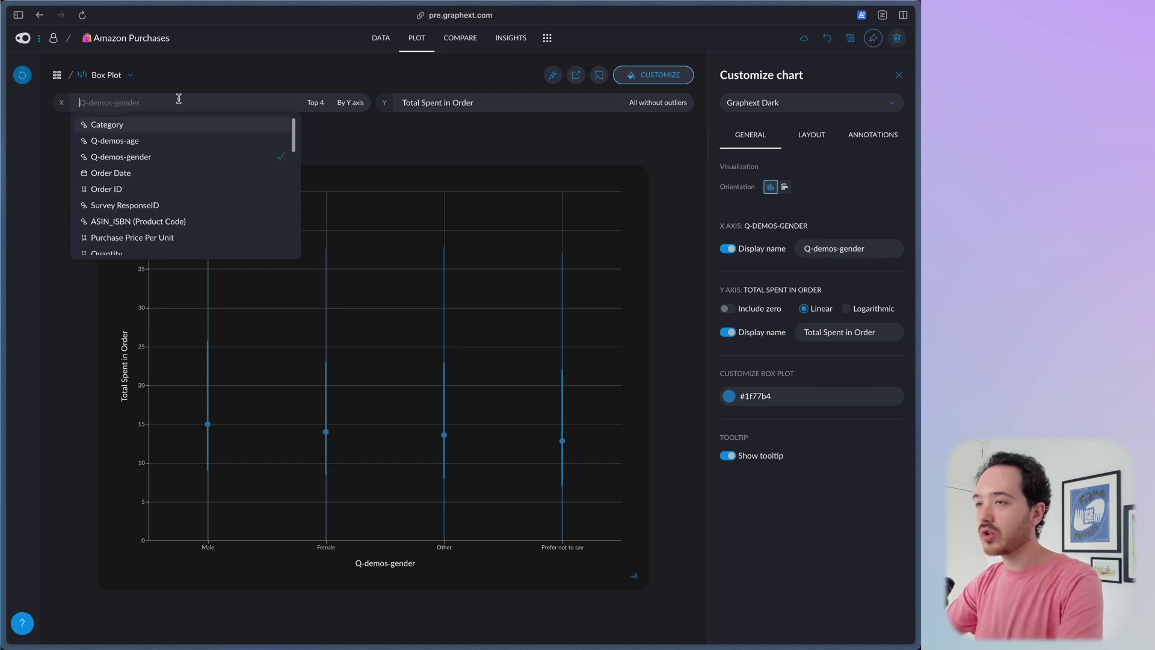
pyautogui.write('ship')
pyautogui.press('Return')
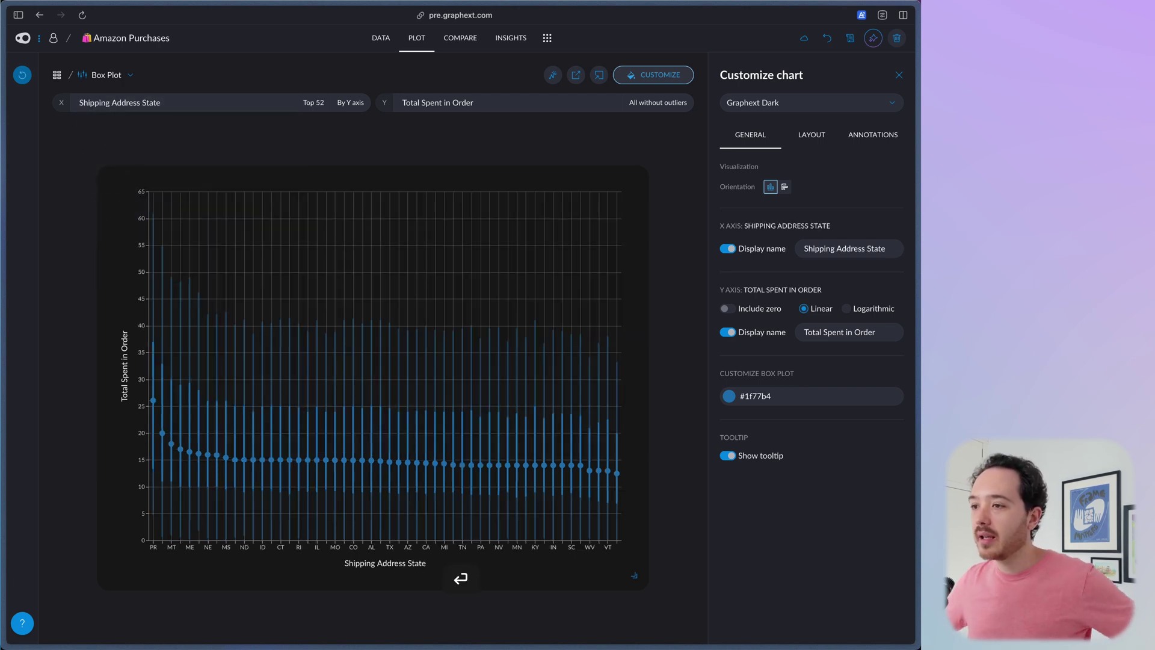
pyautogui.click(784, 187)
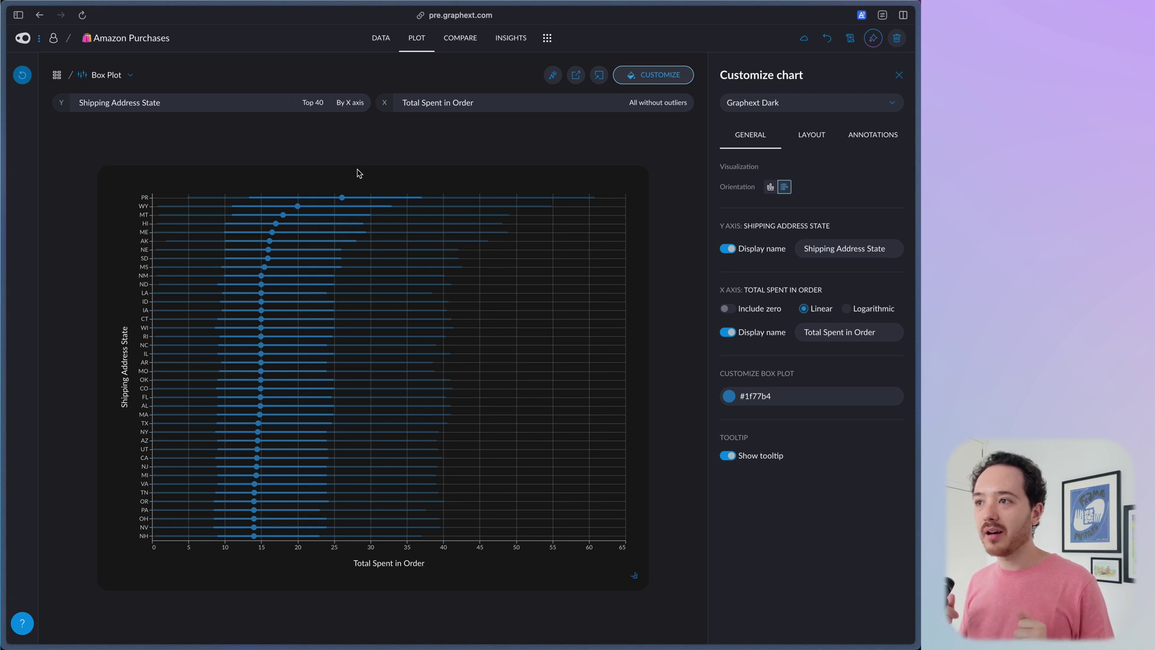
pyautogui.moveTo(296, 206)
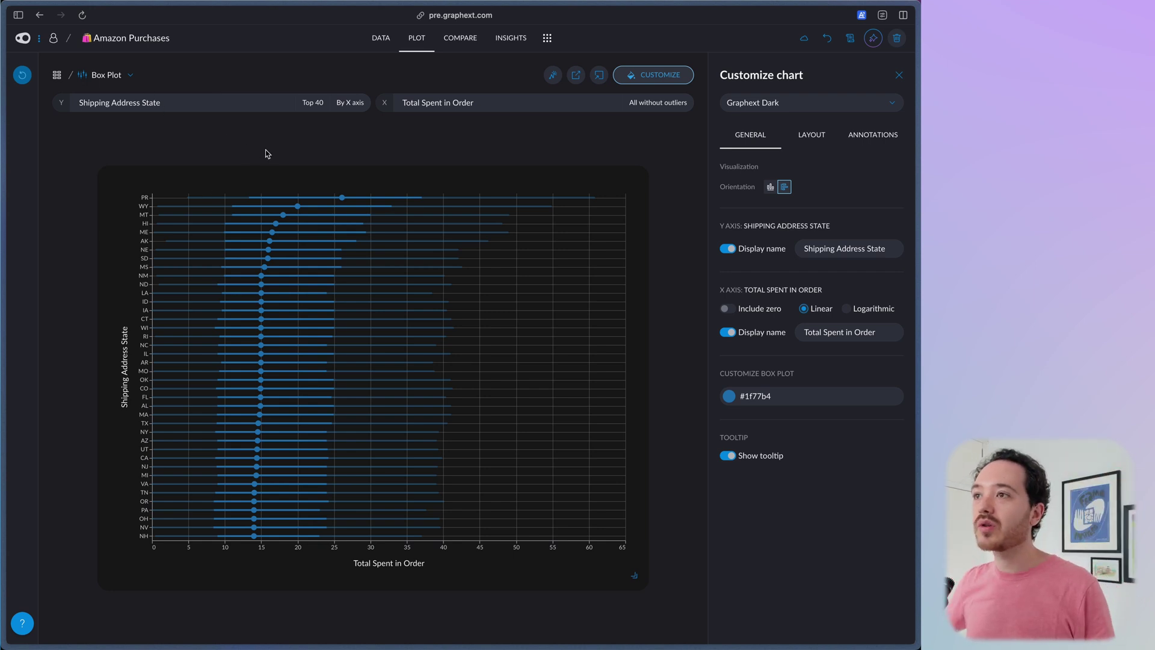
# Change the state box plot into a plain bar chart of average Total Spent in Order.
pyautogui.click(111, 76)
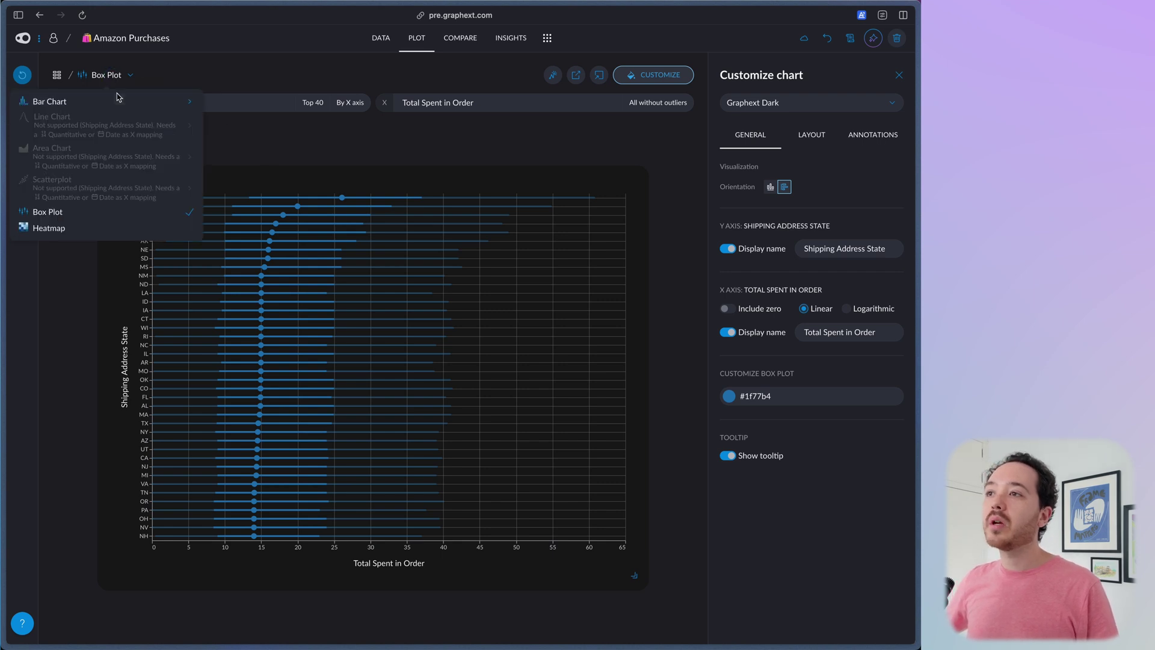
pyautogui.moveTo(118, 106)
pyautogui.click(255, 107)
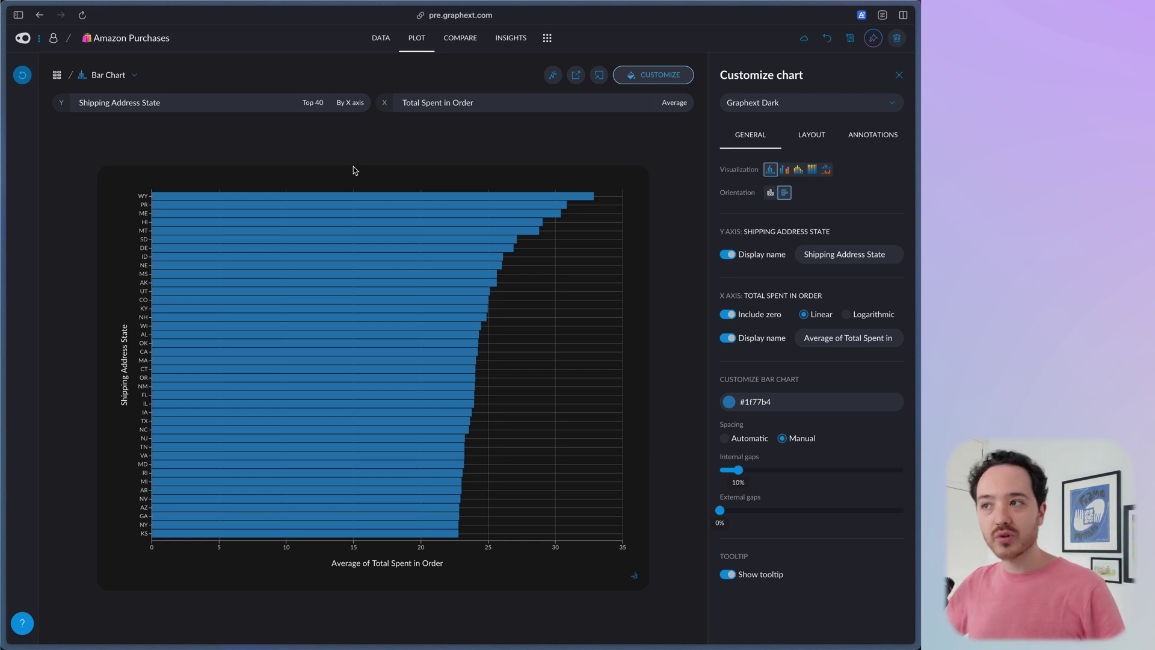
# Make it a Stacked Bar Chart coloured by Q-demos-age using the Re palette.
pyautogui.click(108, 75)
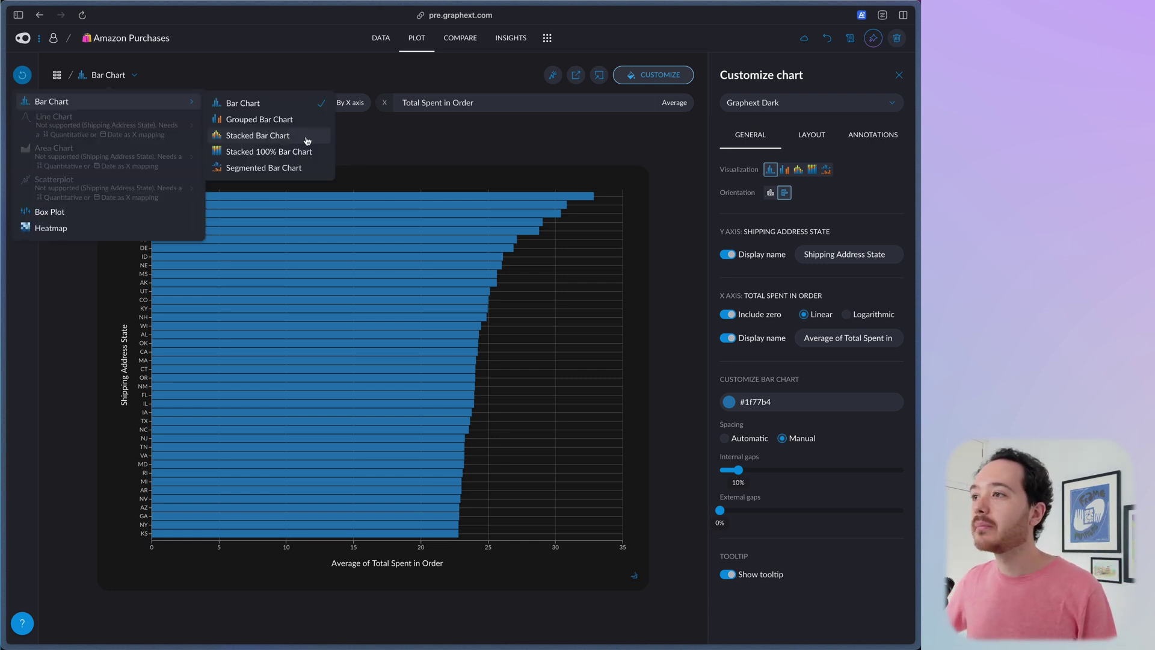
pyautogui.click(305, 136)
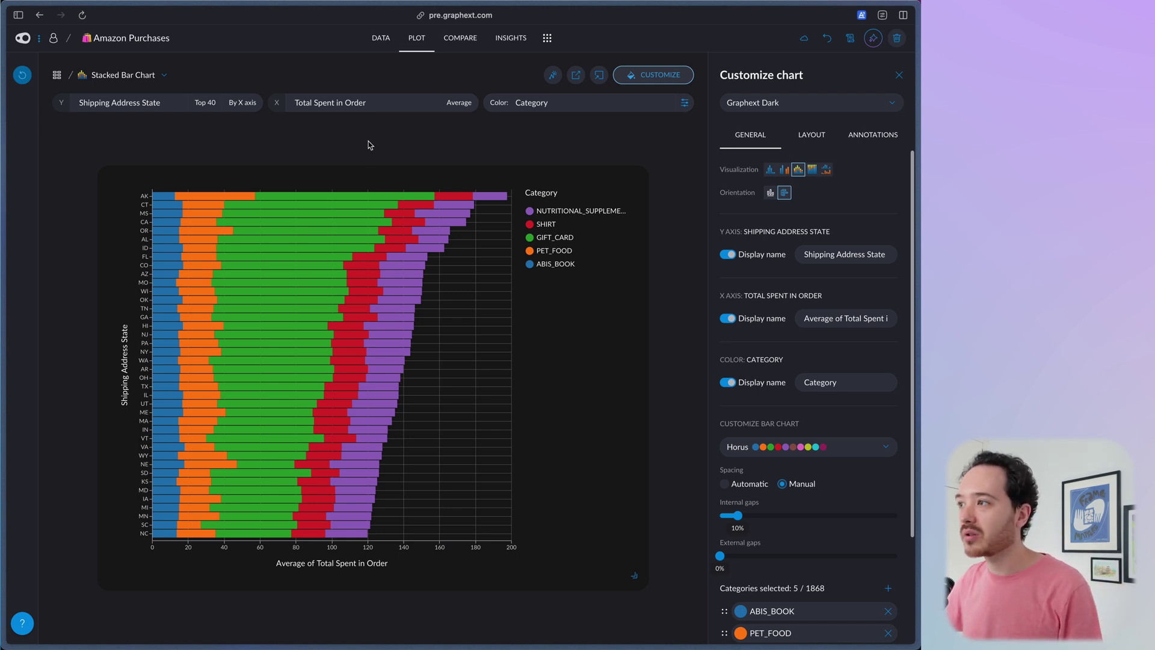
pyautogui.click(532, 101)
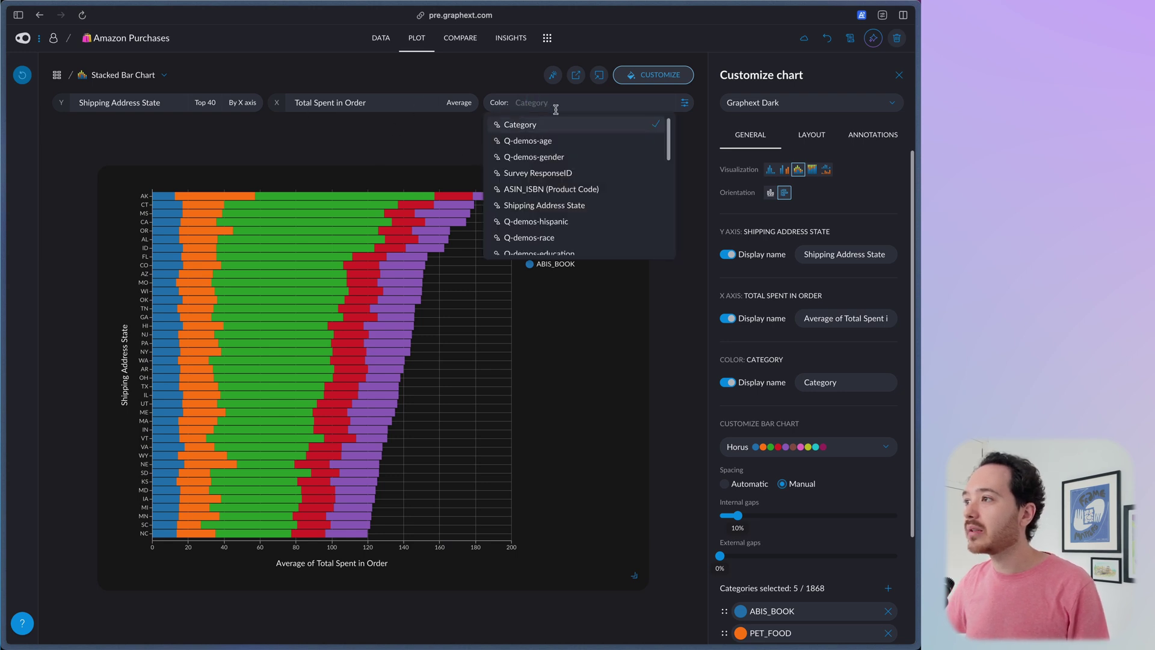
pyautogui.click(546, 142)
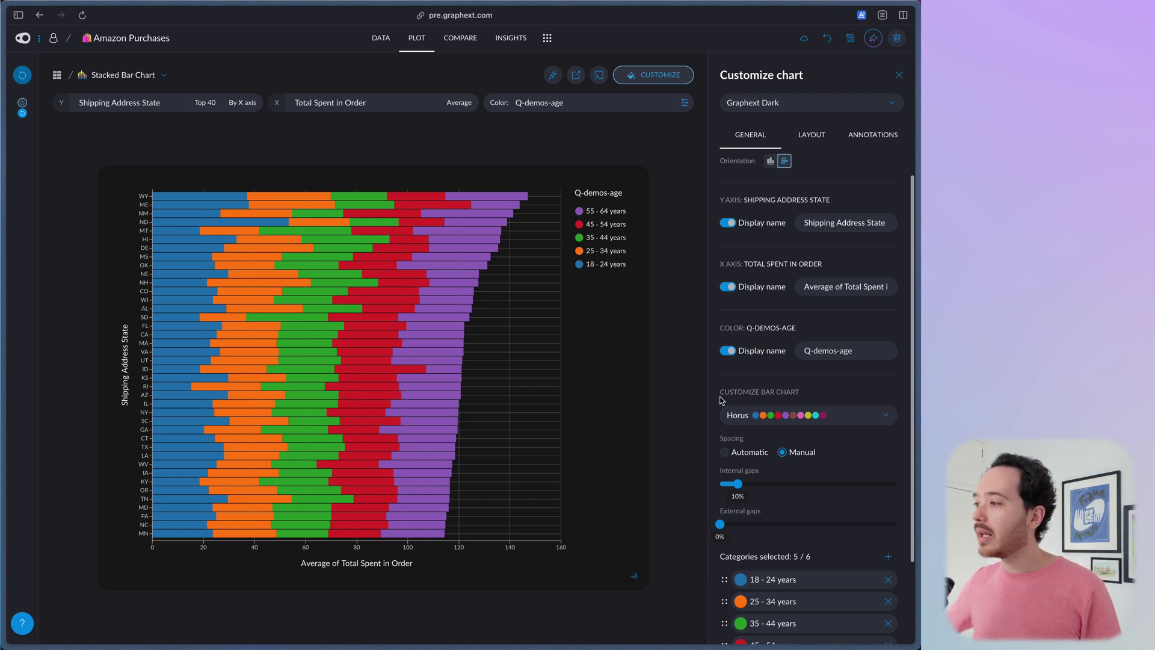
pyautogui.click(738, 415)
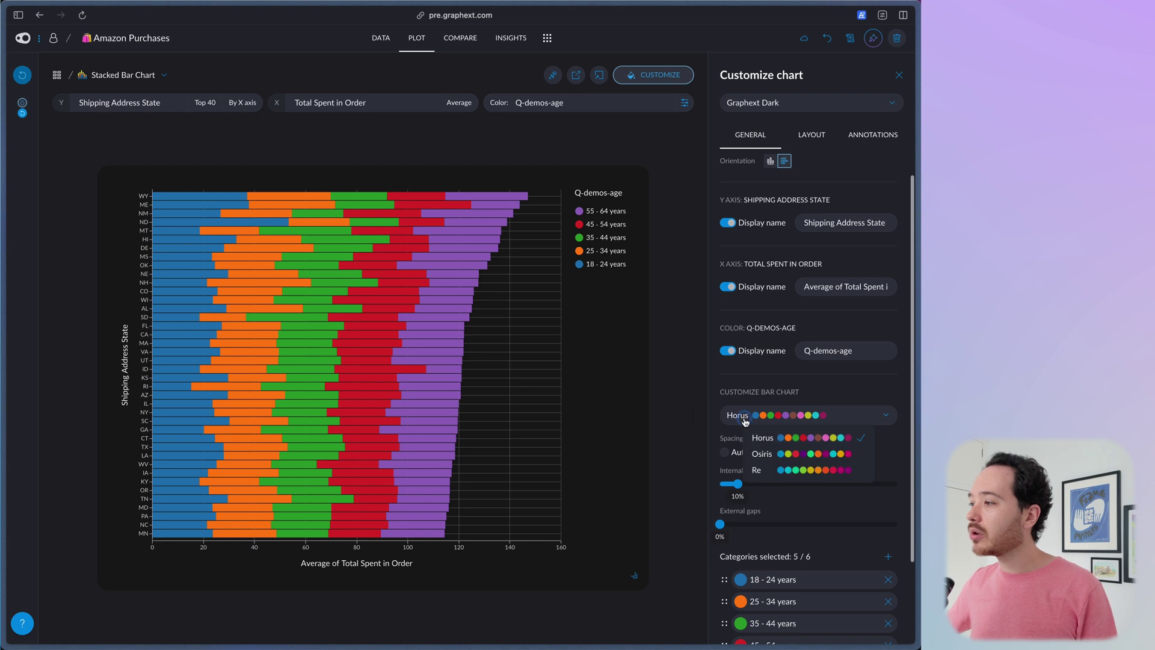
pyautogui.click(829, 471)
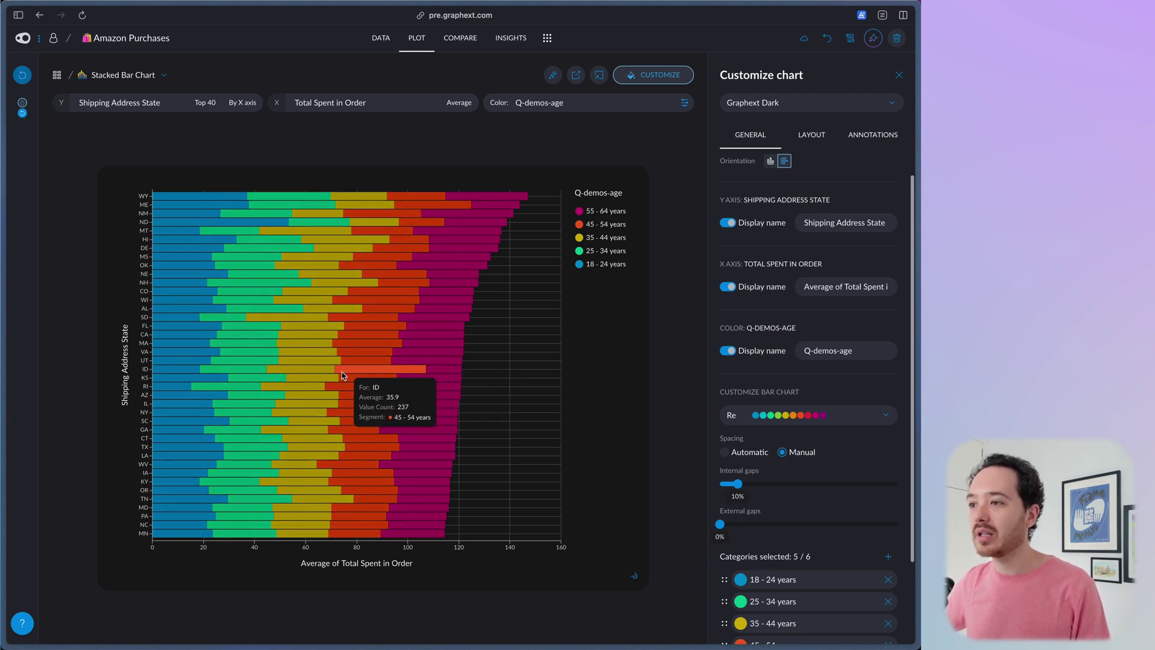
# Turn on value labels for each bar segment and totals for each bar.
pyautogui.click(875, 137)
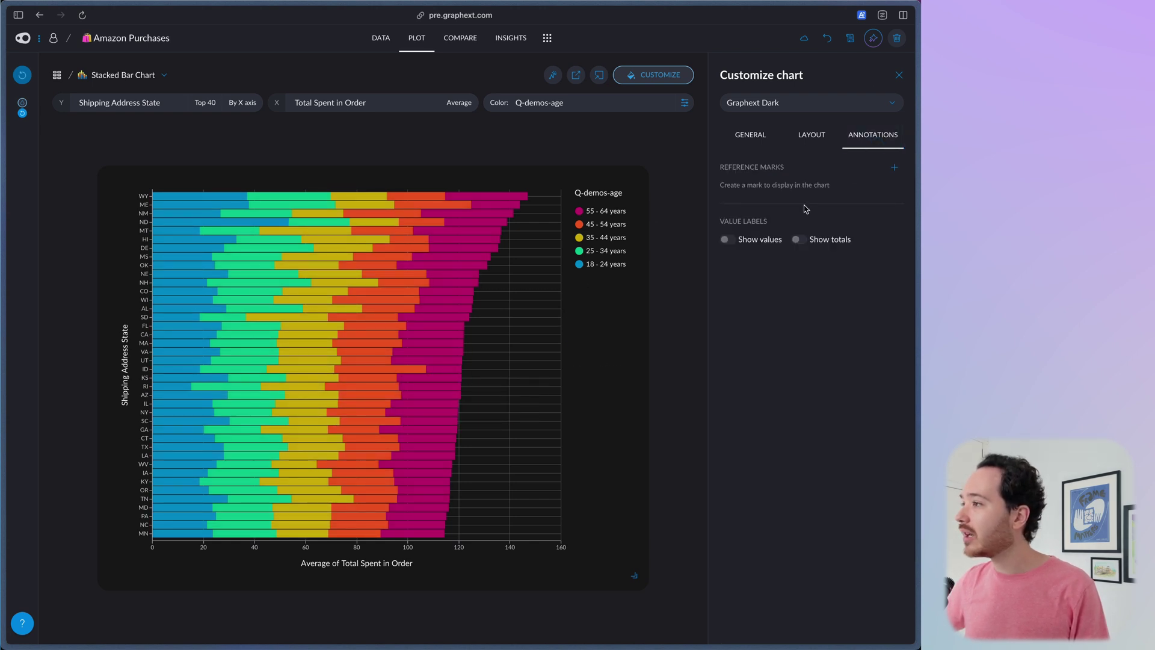
pyautogui.click(727, 239)
pyautogui.click(797, 239)
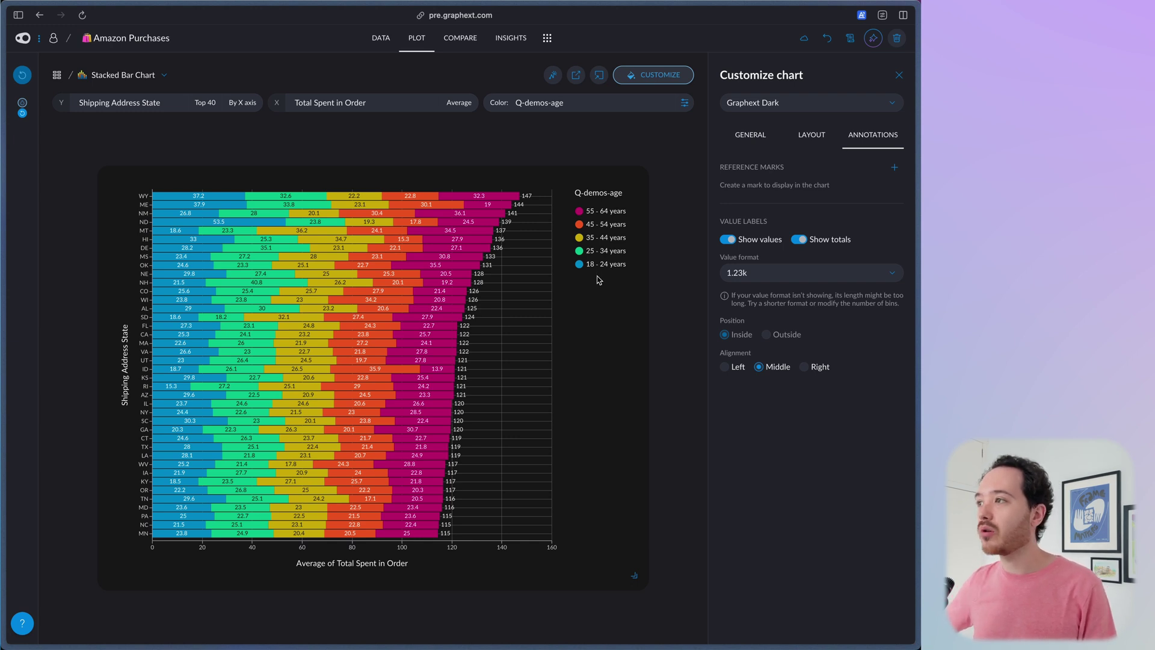
# Aggregate Total Spent in Order by the P75 percentile instead of the average.
pyautogui.click(461, 106)
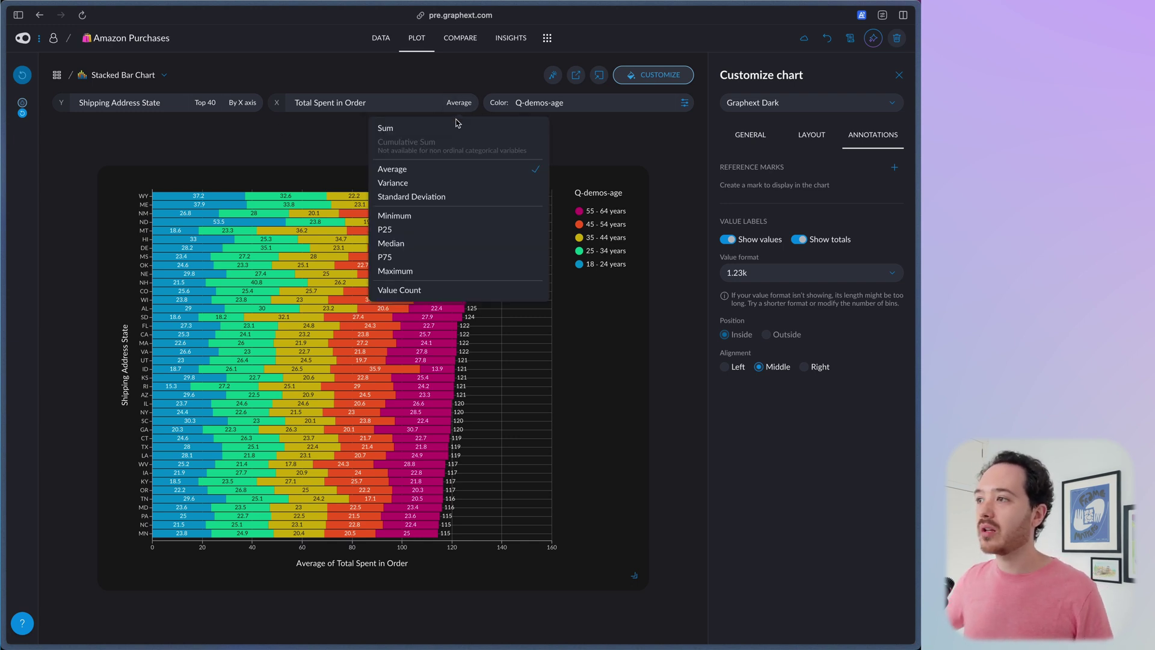
pyautogui.click(421, 243)
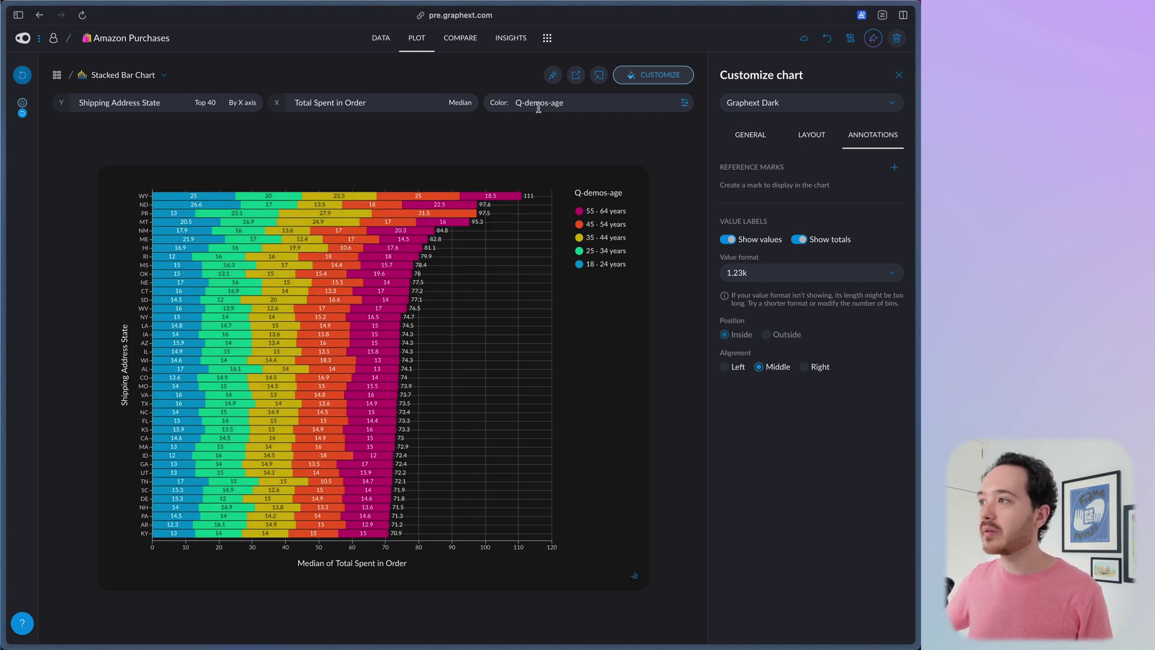
pyautogui.click(458, 104)
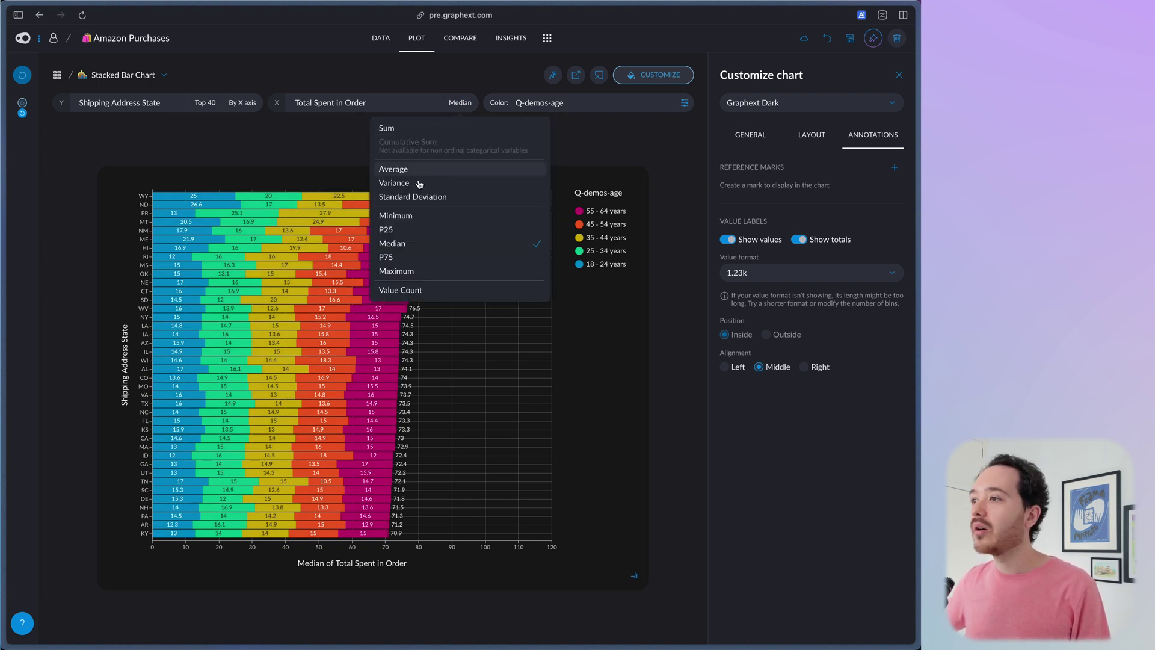
pyautogui.click(400, 263)
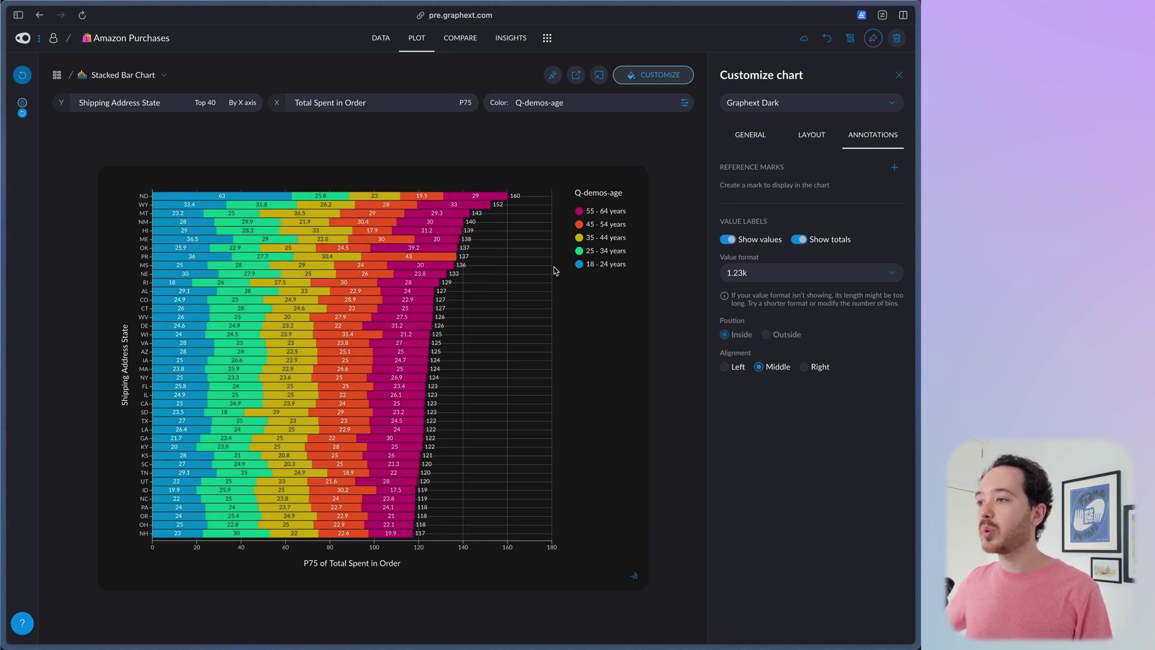
pyautogui.moveTo(529, 293)
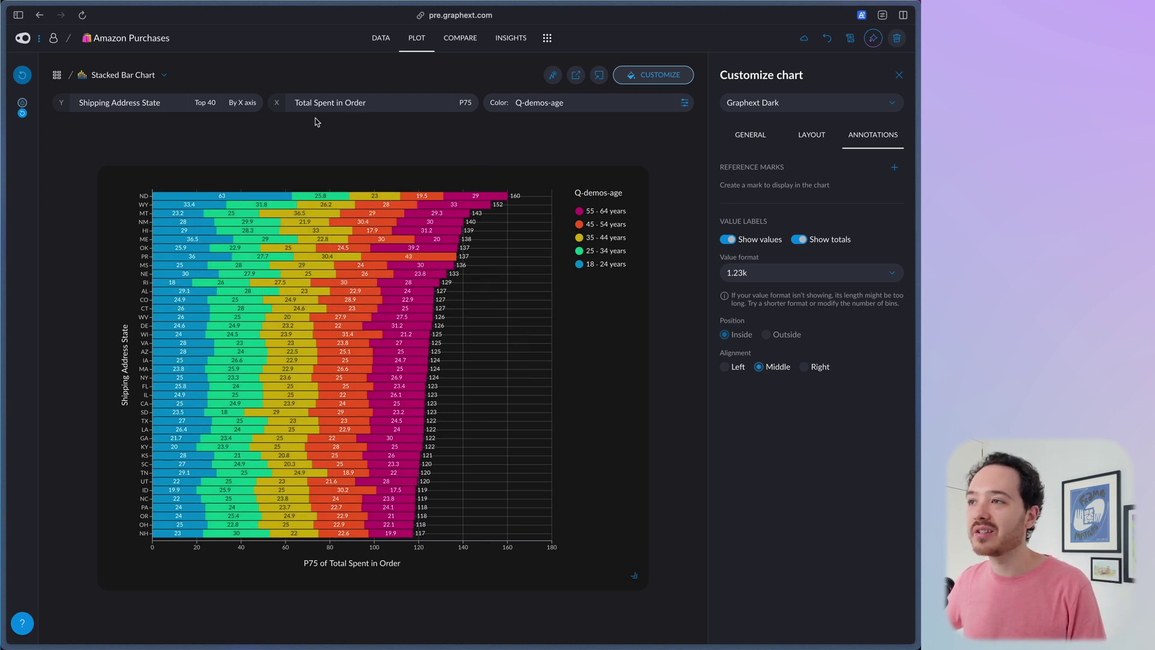
pyautogui.click(750, 134)
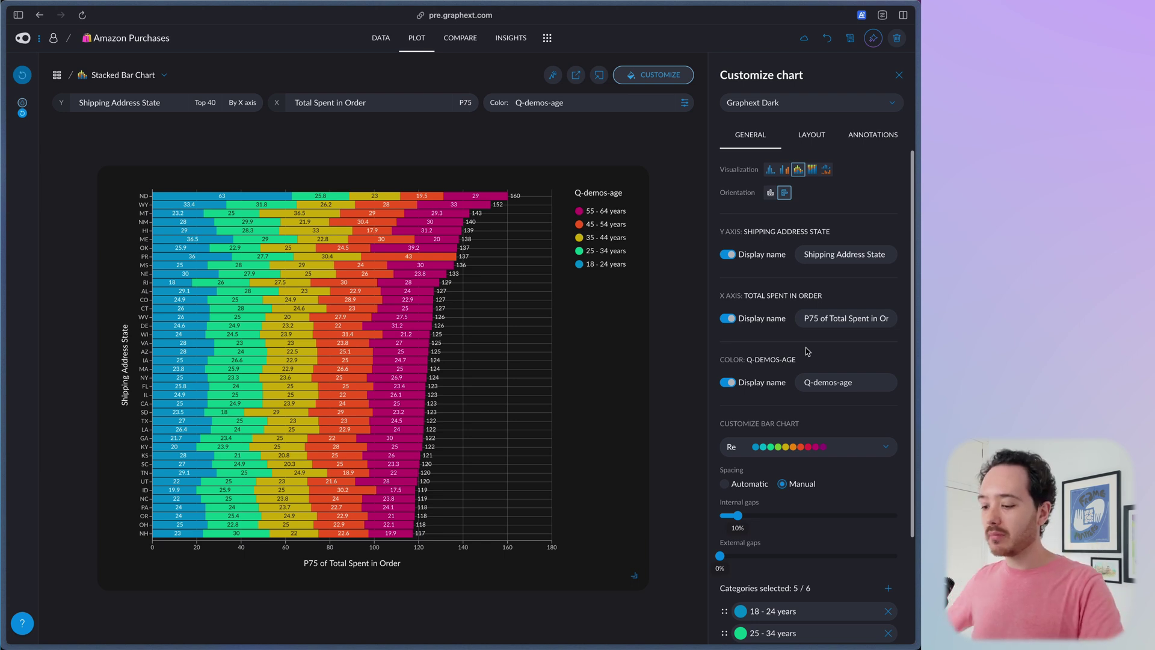
# Rename the spend axis to 'Total Spent In Order, top 75%'.
pyautogui.click(836, 255)
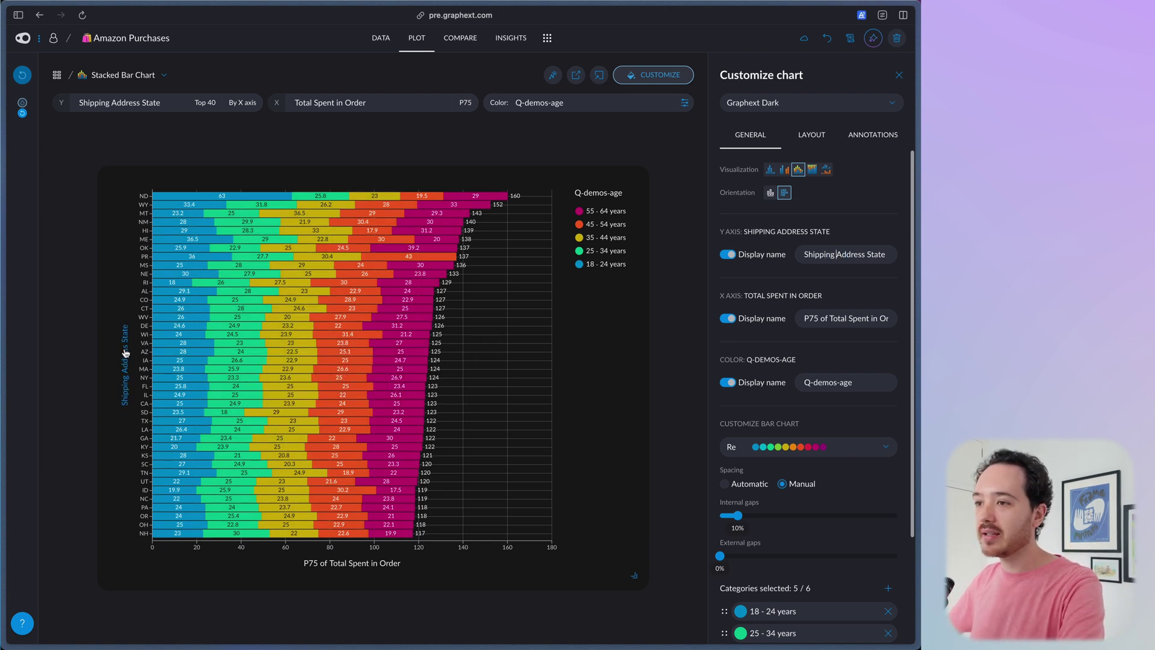
pyautogui.click(833, 319)
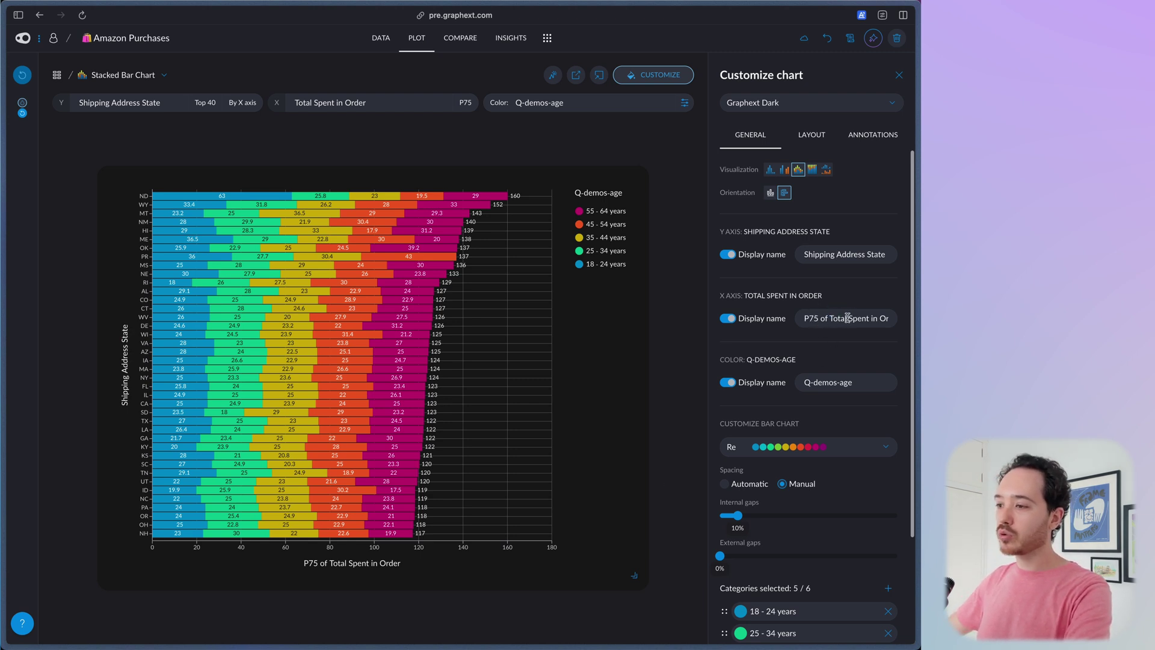
pyautogui.press('super+a')
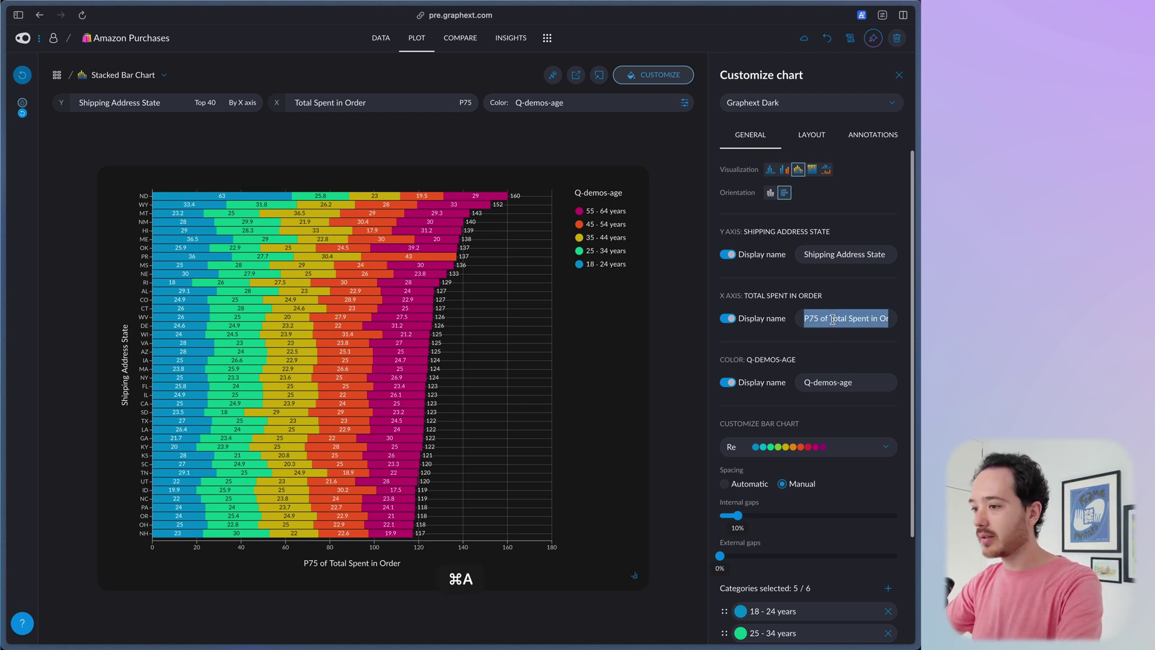
pyautogui.write('Total Spent In ')
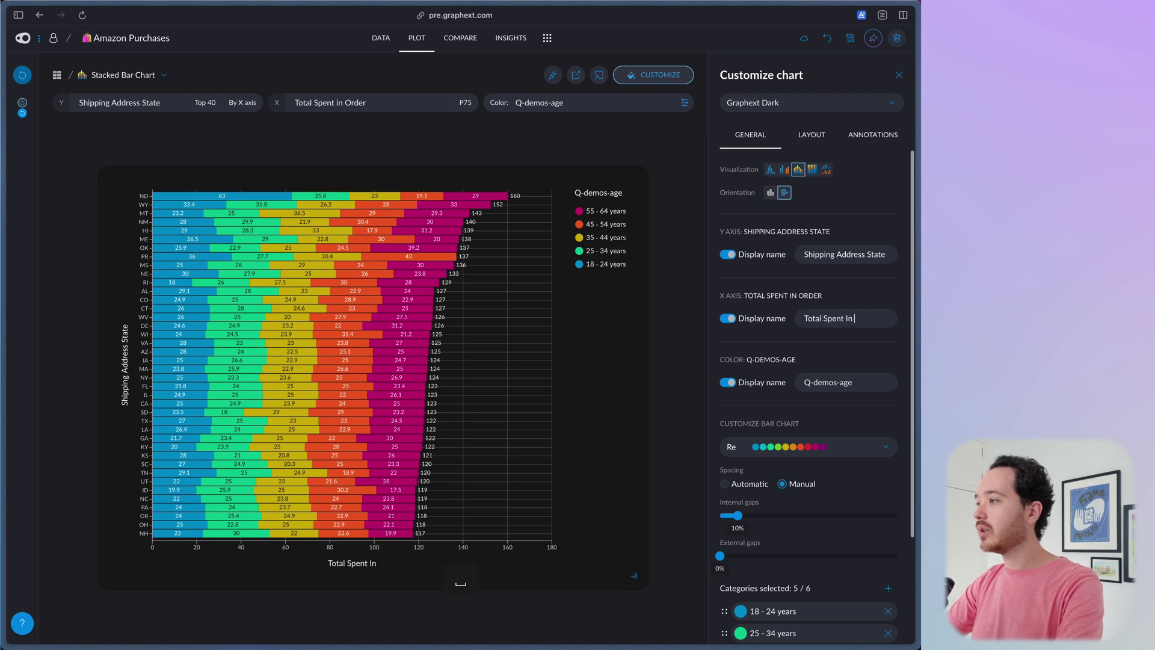
pyautogui.write('Order, top')
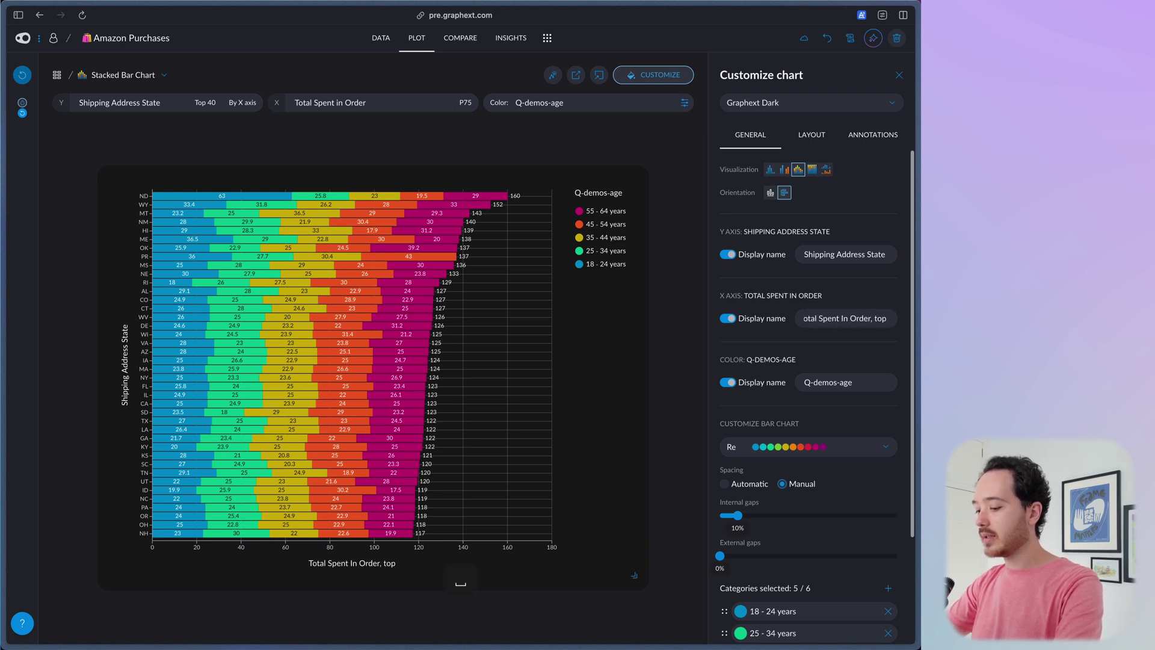
pyautogui.write(' 75%')
# Rename the Q-demos-age legend to 'Age'.
pyautogui.click(841, 382)
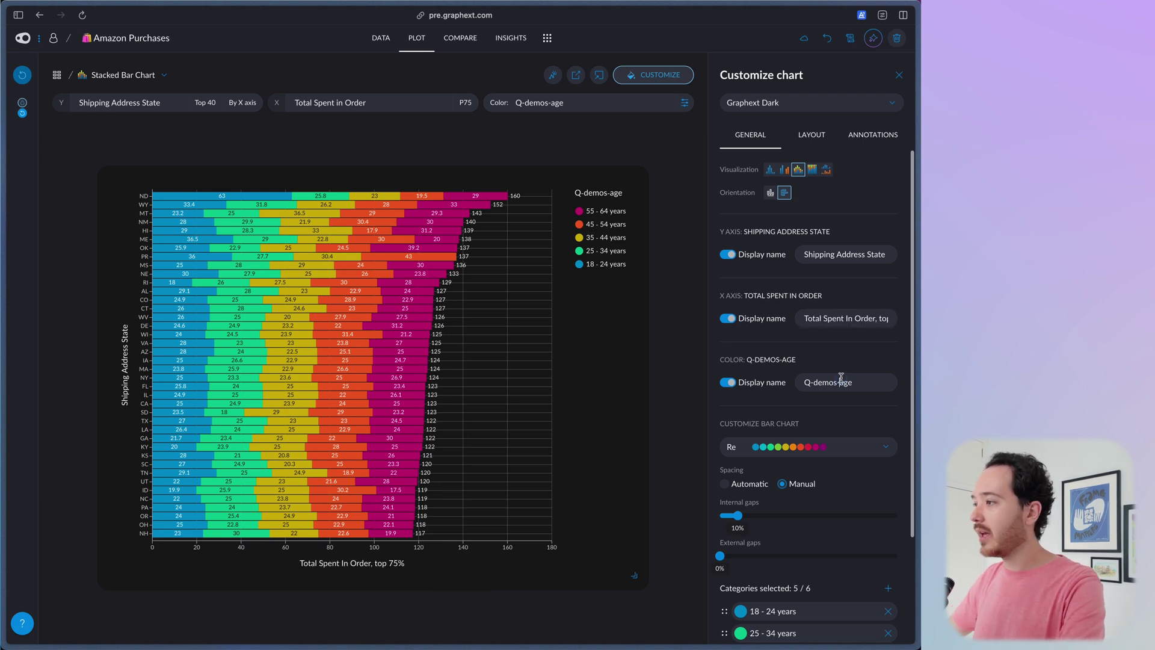
pyautogui.press('super+a')
pyautogui.write('Age')
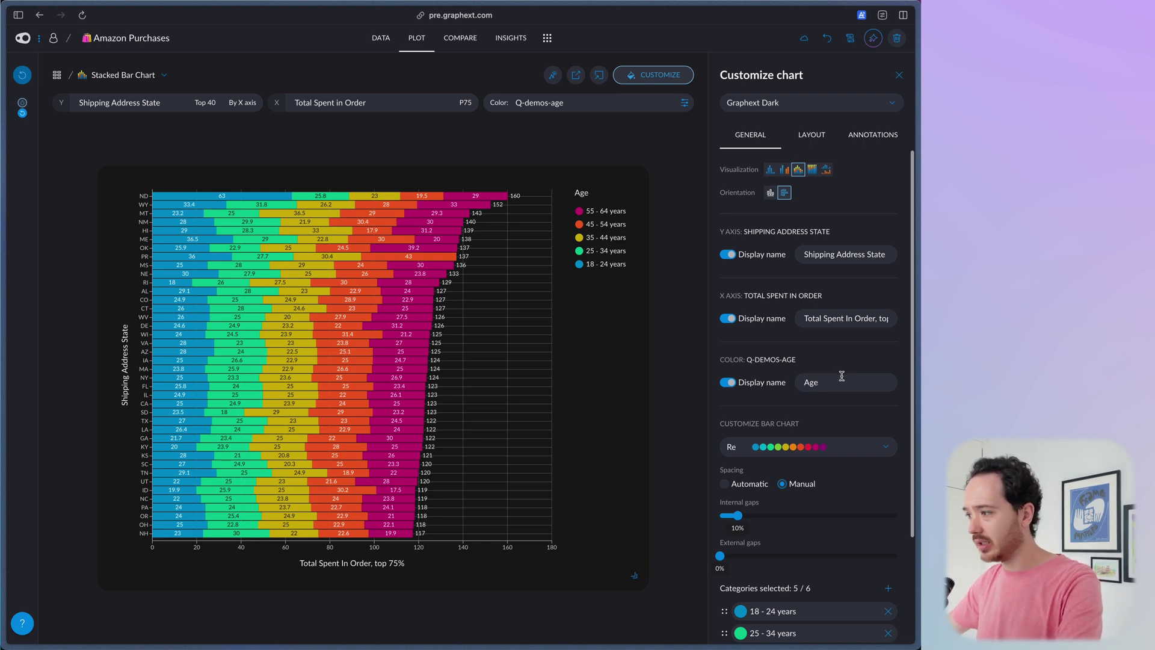
pyautogui.click(811, 135)
# Title the chart 'Distribution of age, state and total spent'.
pyautogui.click(807, 320)
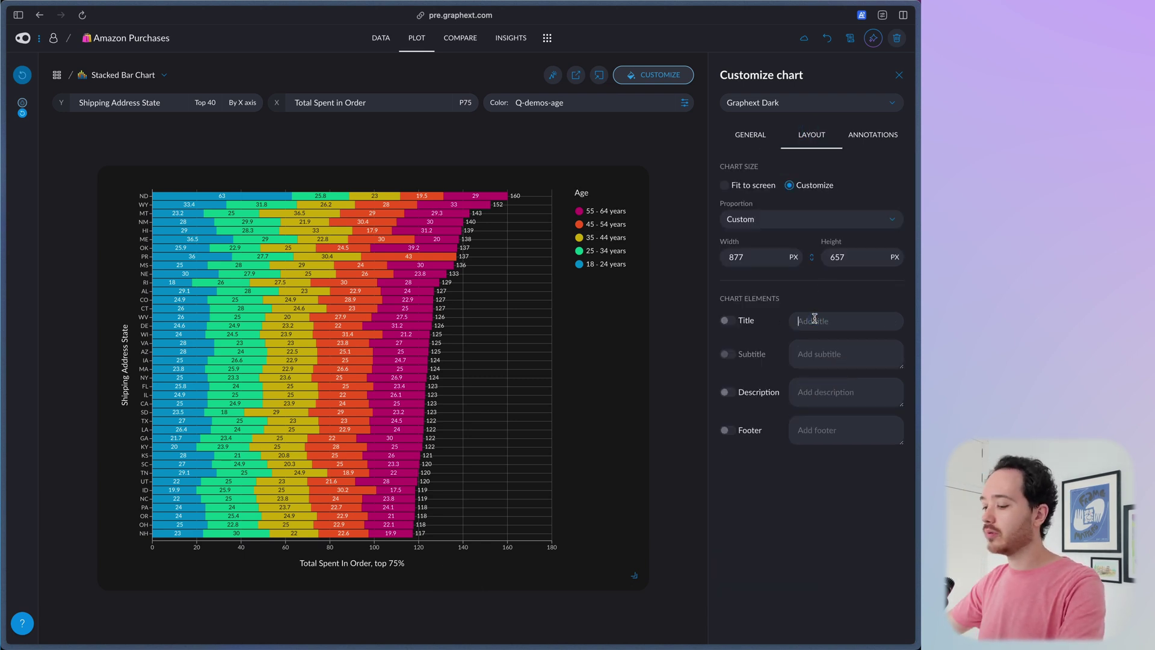
pyautogui.write('Distribution o')
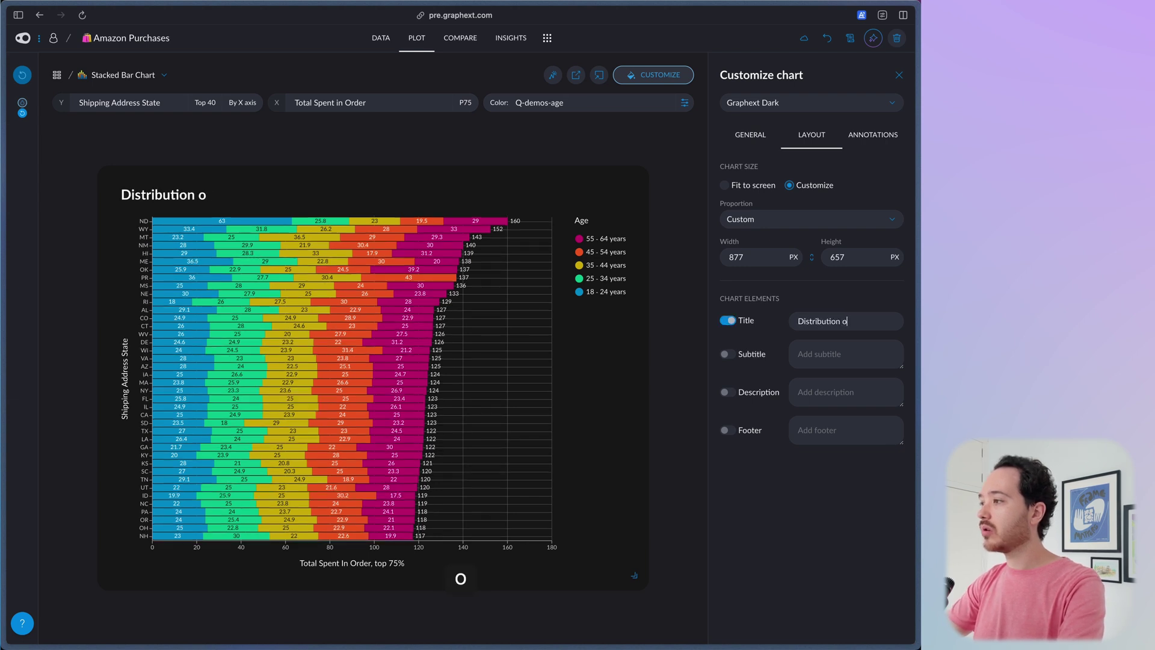
pyautogui.write('f age')
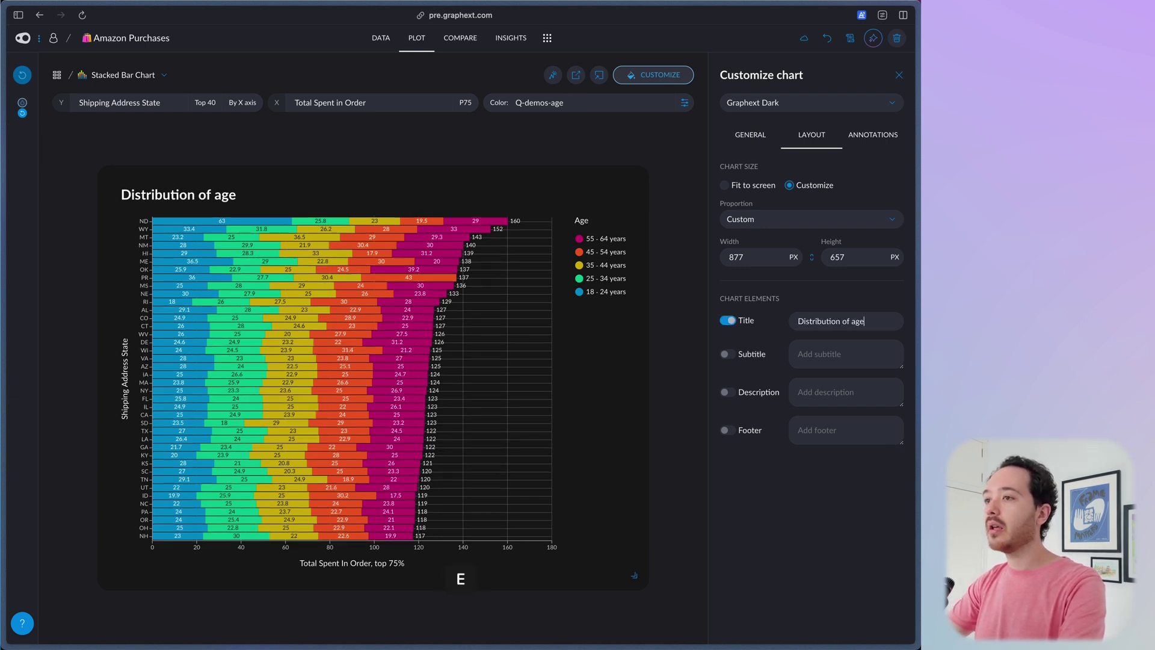
pyautogui.write(', state and')
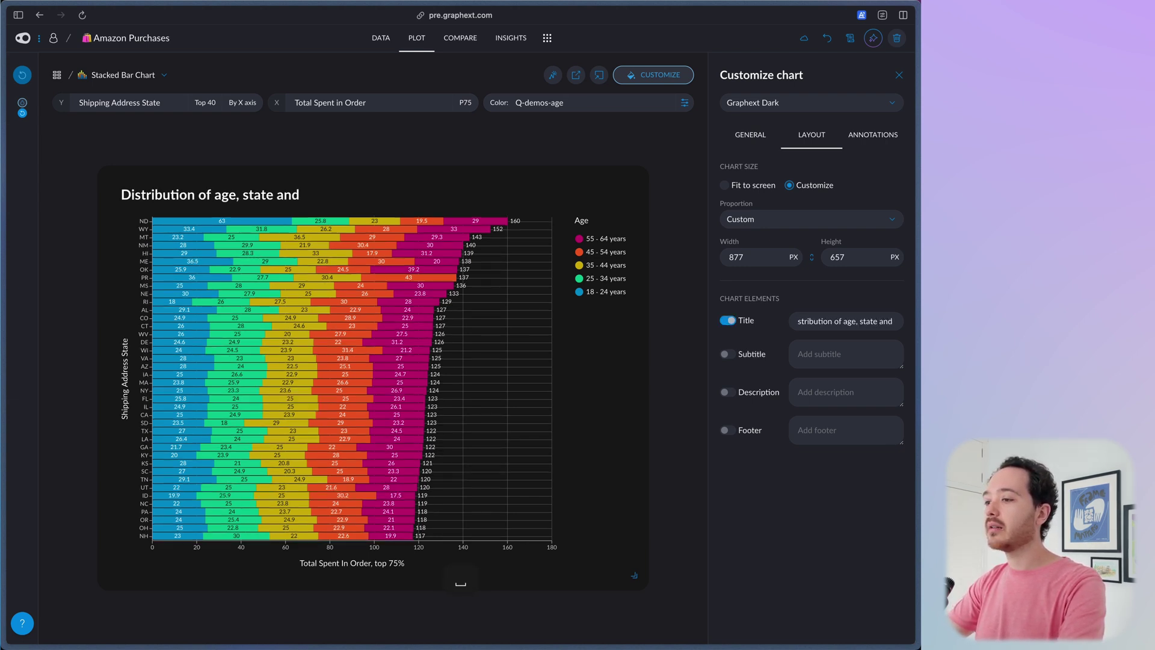
pyautogui.write('tot')
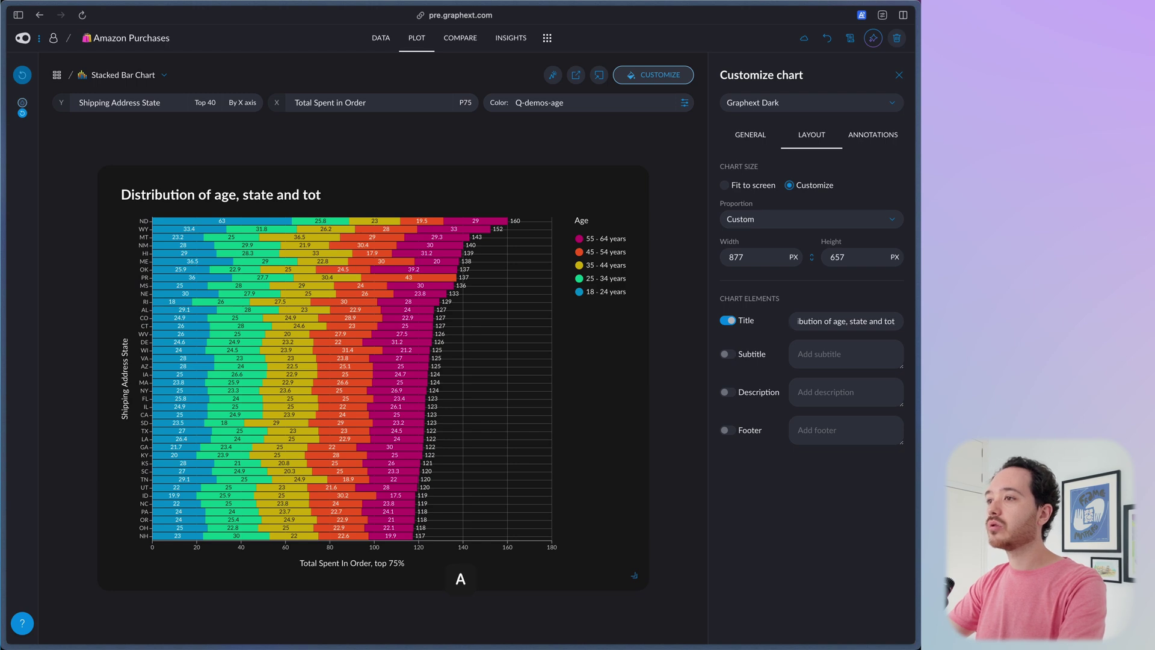
pyautogui.write('al spent')
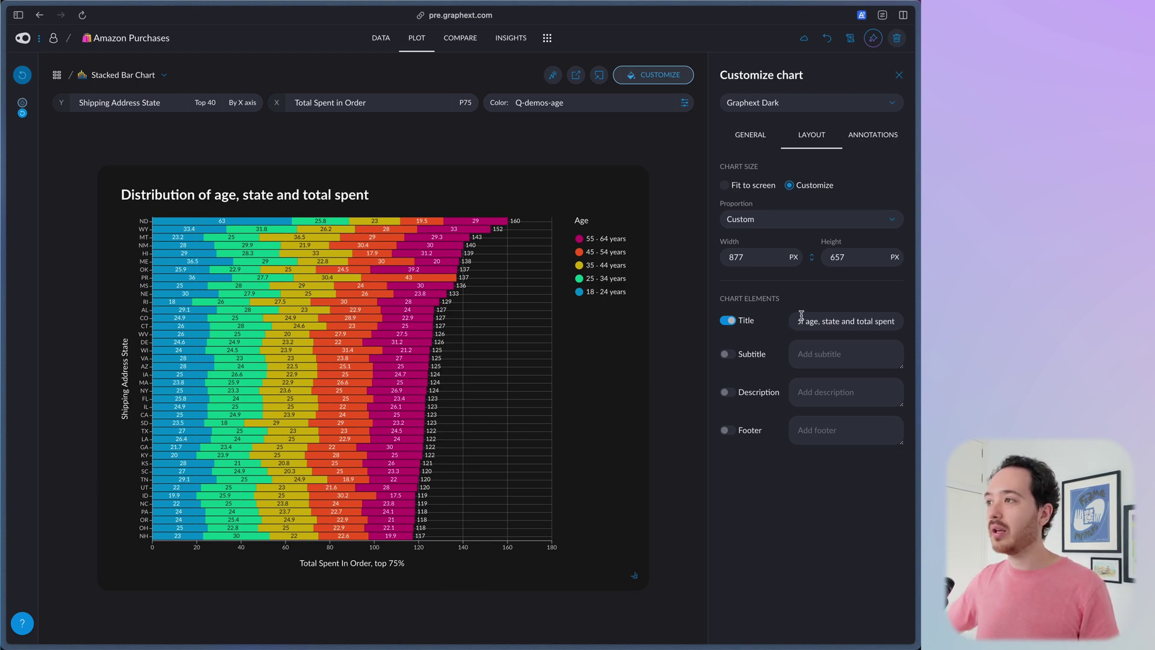
# Save the chart as an insight and view the Insights list.
pyautogui.click(553, 75)
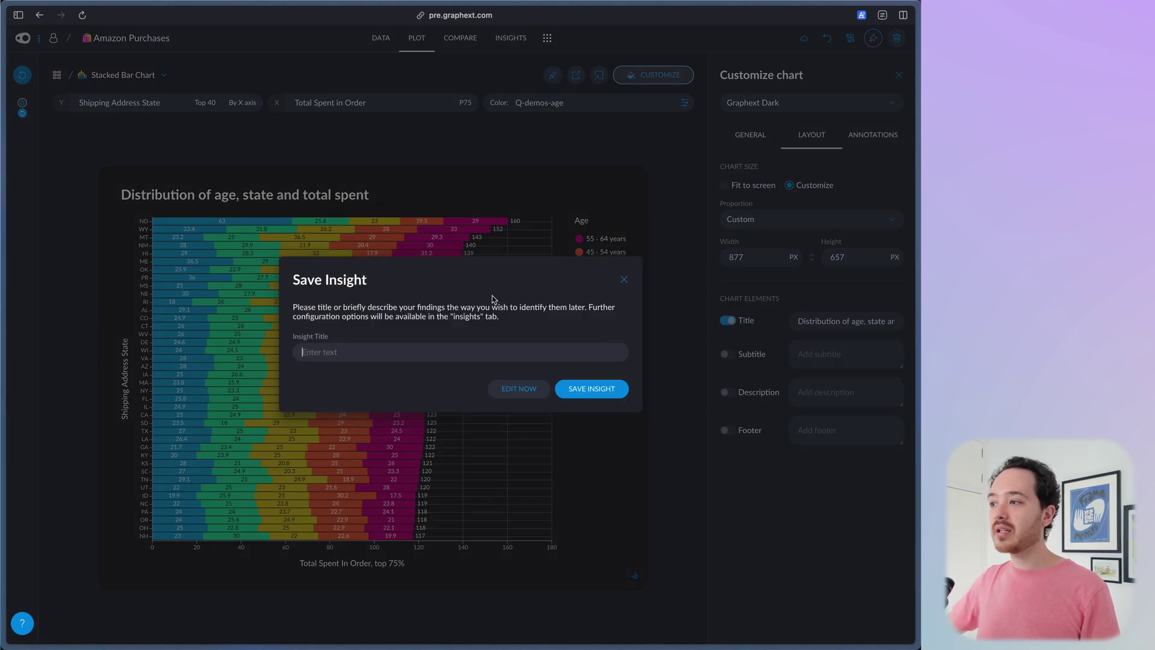
pyautogui.press('Return')
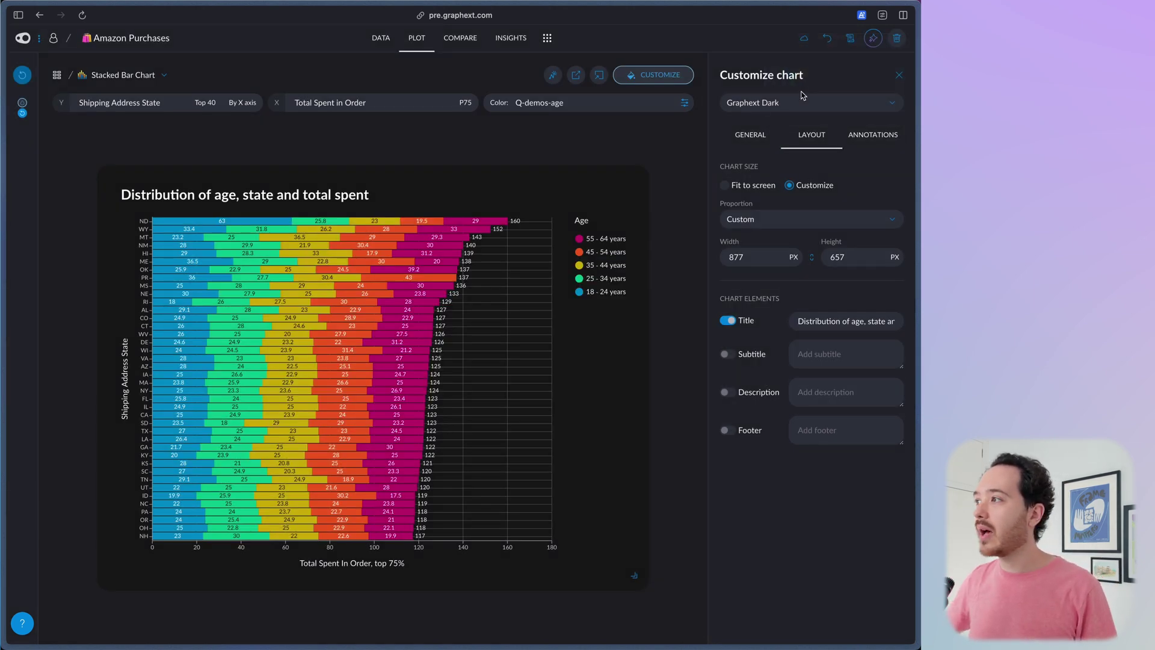
pyautogui.click(522, 41)
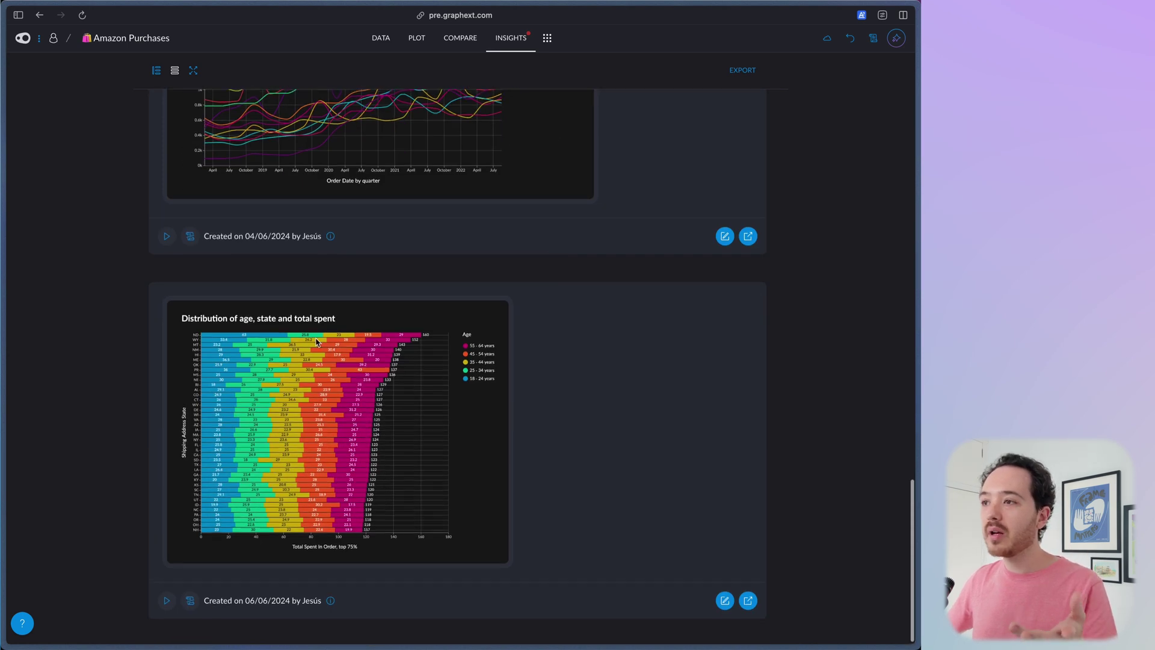
# Reopen the 'Distribution of age, state and total spent' insight in the Plot tab.
pyautogui.scroll(4, 349, 351)
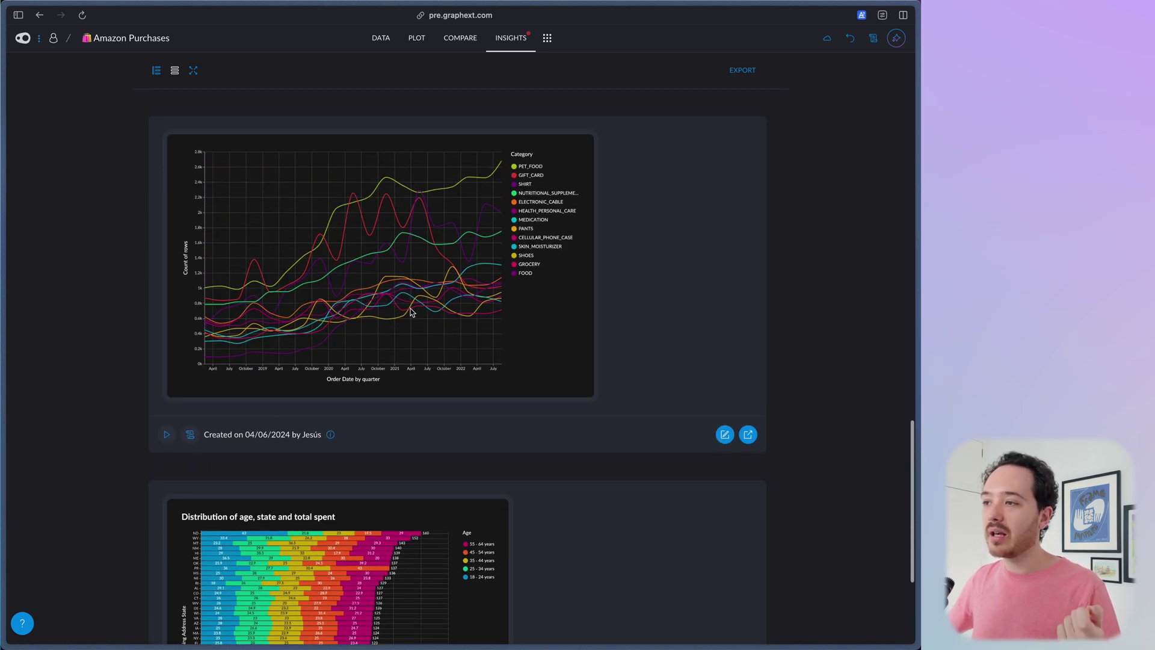
pyautogui.scroll(1, 267, 323)
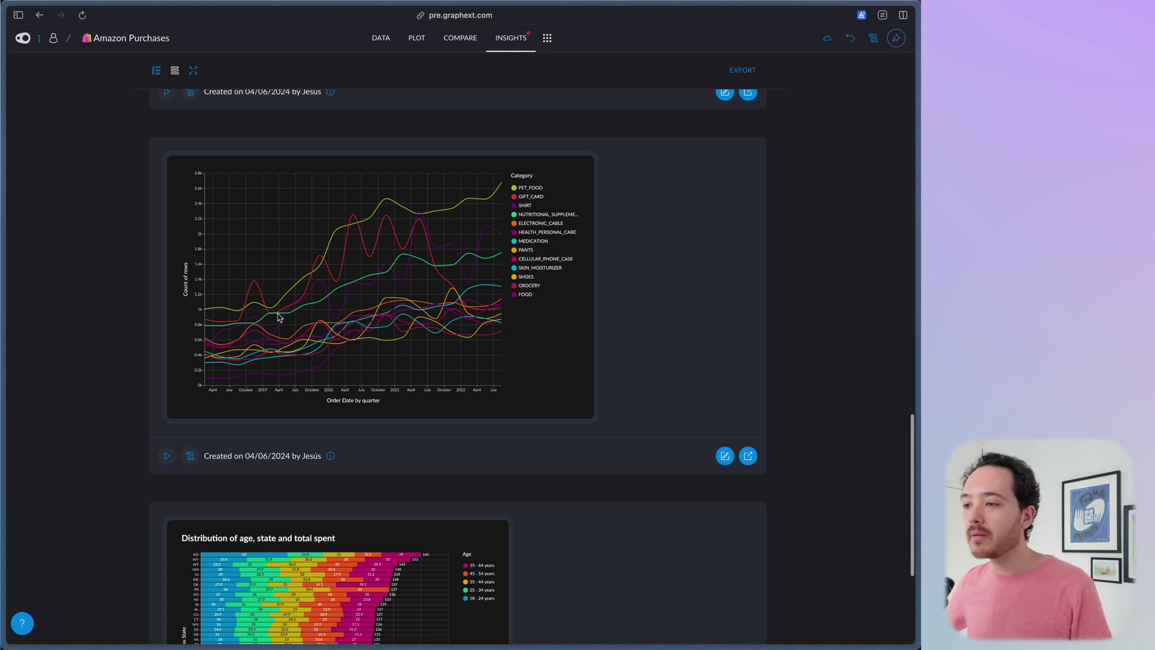
pyautogui.scroll(-4, 278, 317)
pyautogui.click(167, 598)
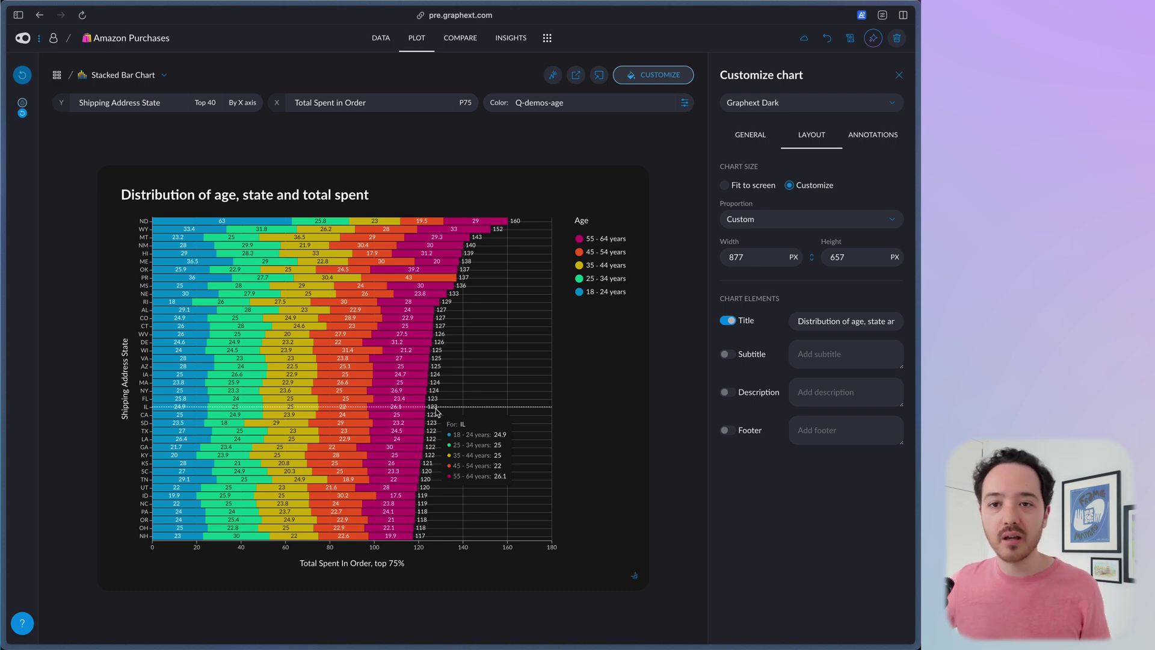
# Set up a PNG export of the chart at 3000 px width with 136 px padding.
pyautogui.click(575, 74)
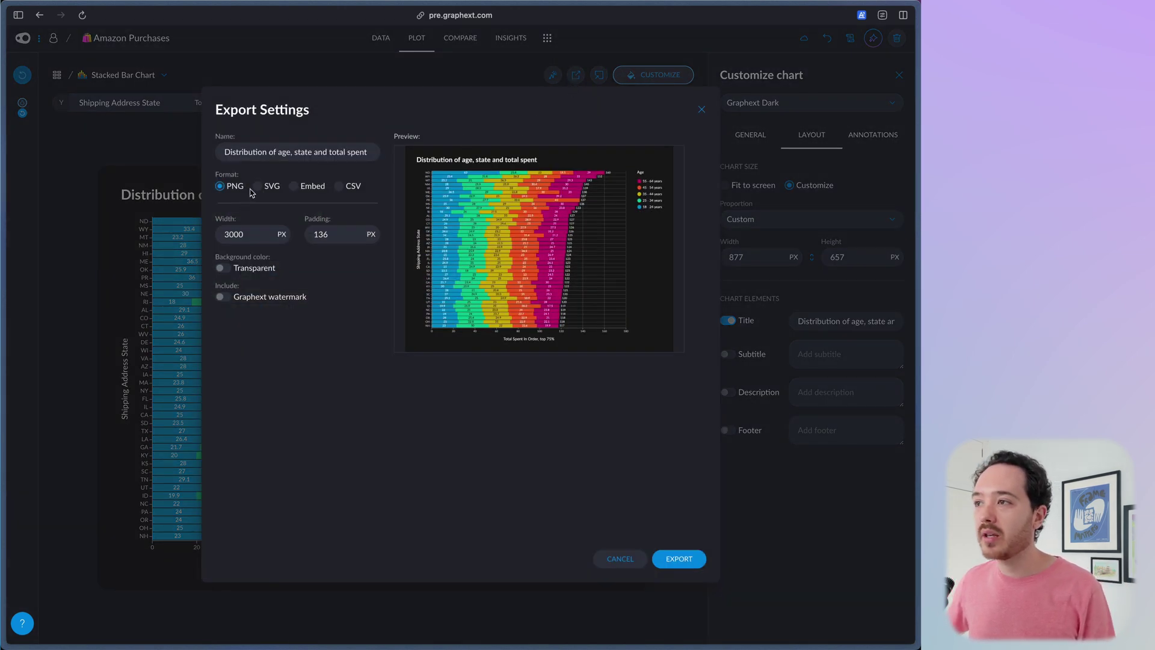
pyautogui.click(294, 187)
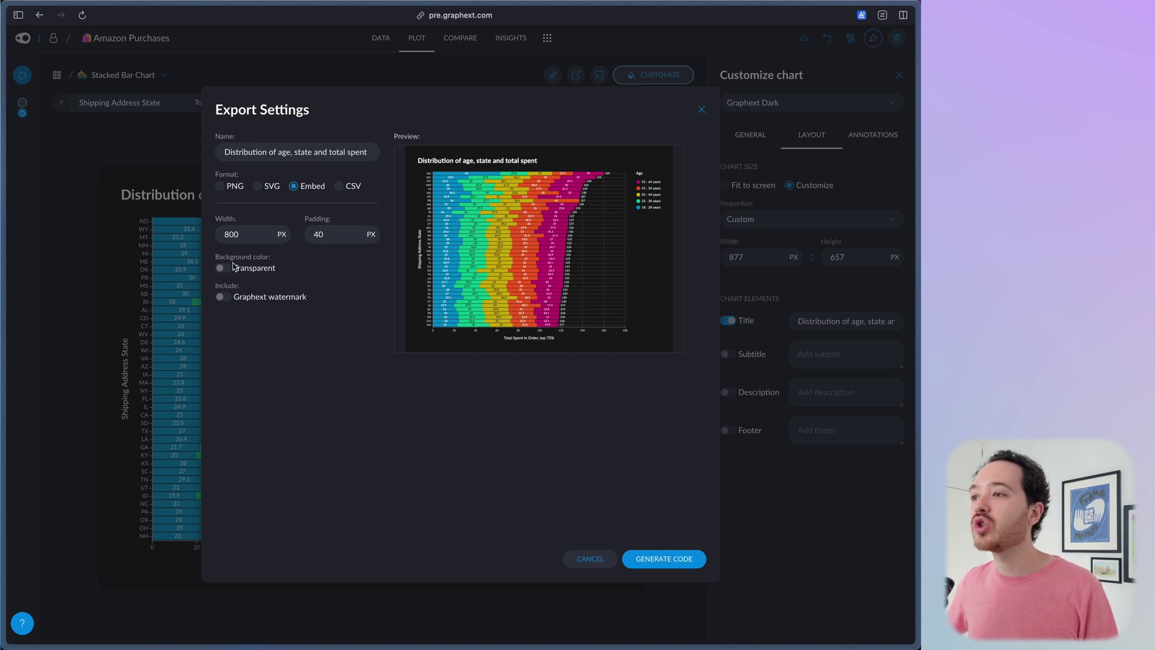
pyautogui.click(220, 186)
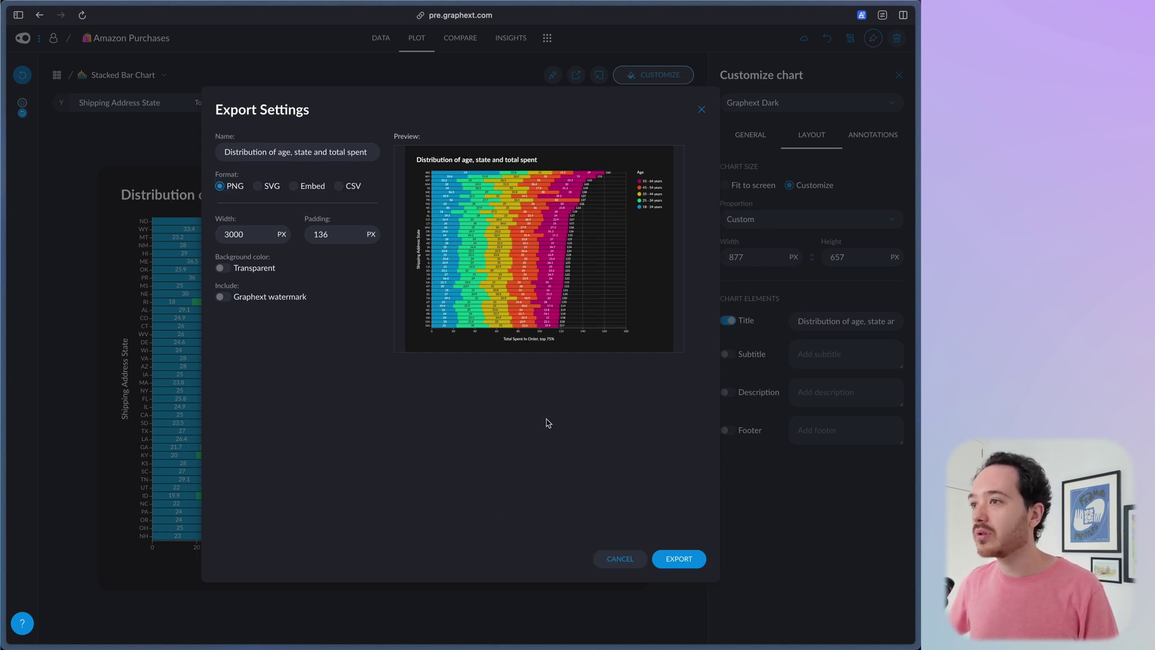
pyautogui.click(678, 558)
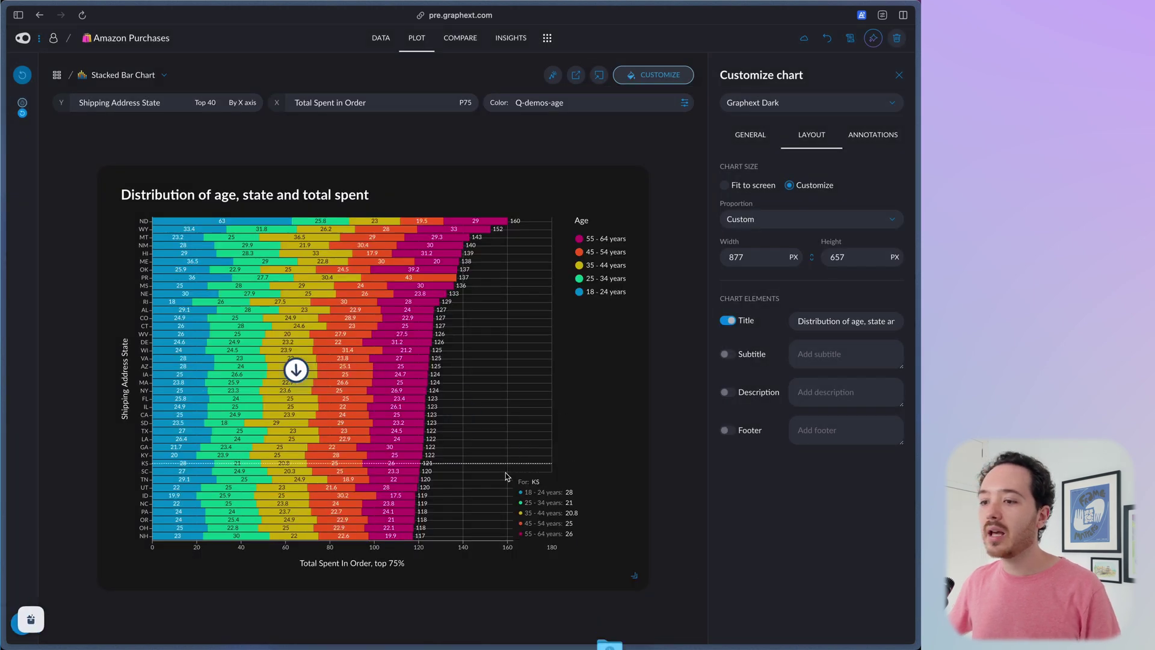